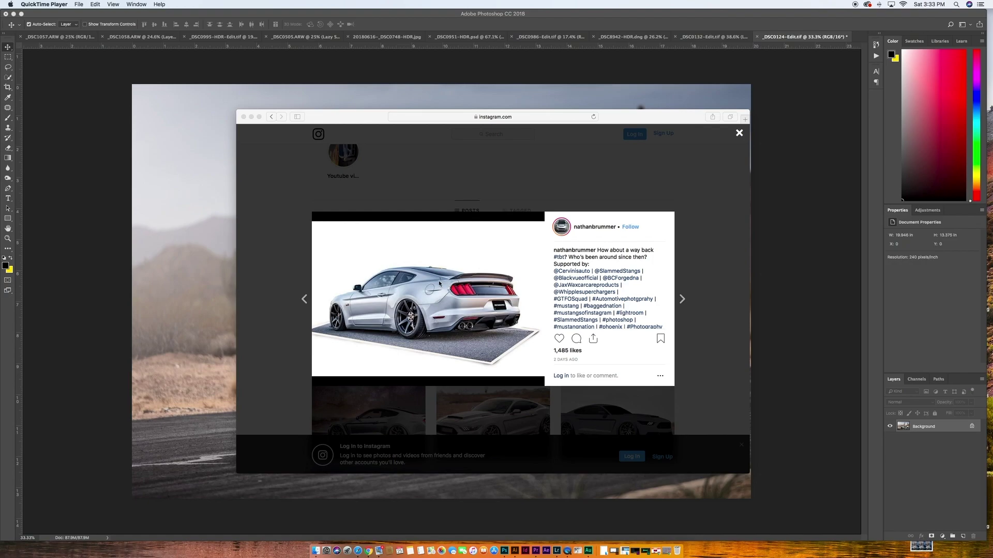
Close the Instagram reference post window to get back to the desert Mustang photo.
left_click(243, 117)
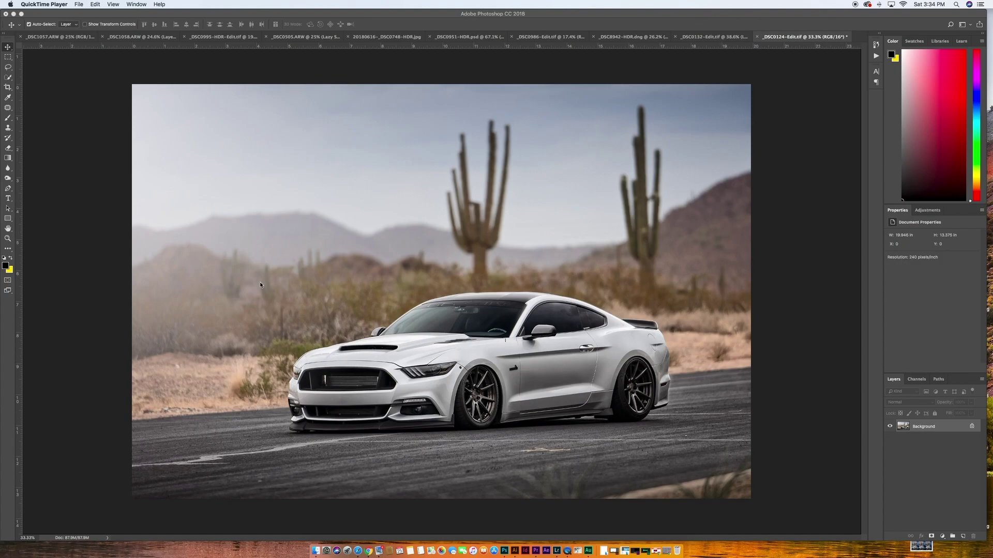
On a new Layer 1, fill a rectangular selection over the car's body with solid black.
left_click(963, 538)
left_click(8, 57)
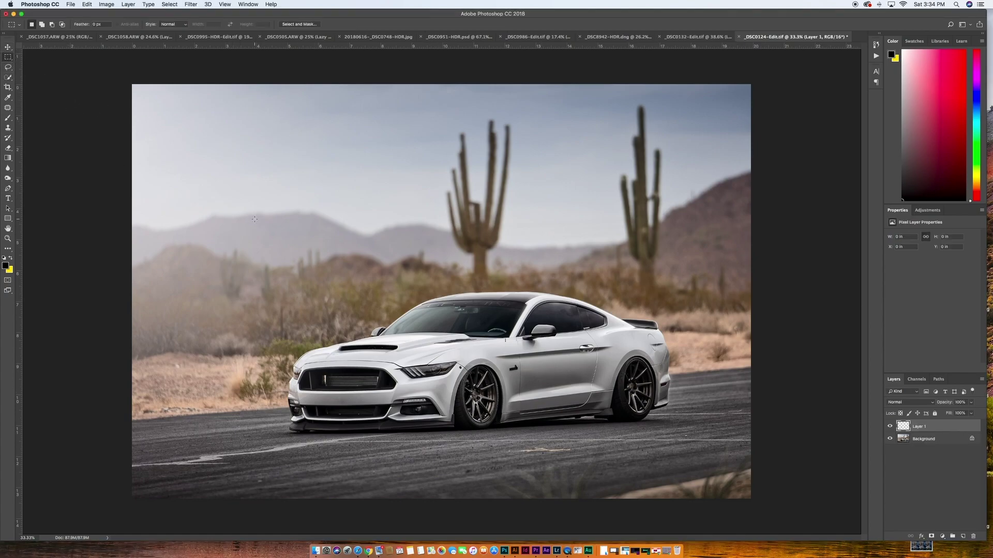
left_click_drag(282, 188, 644, 423)
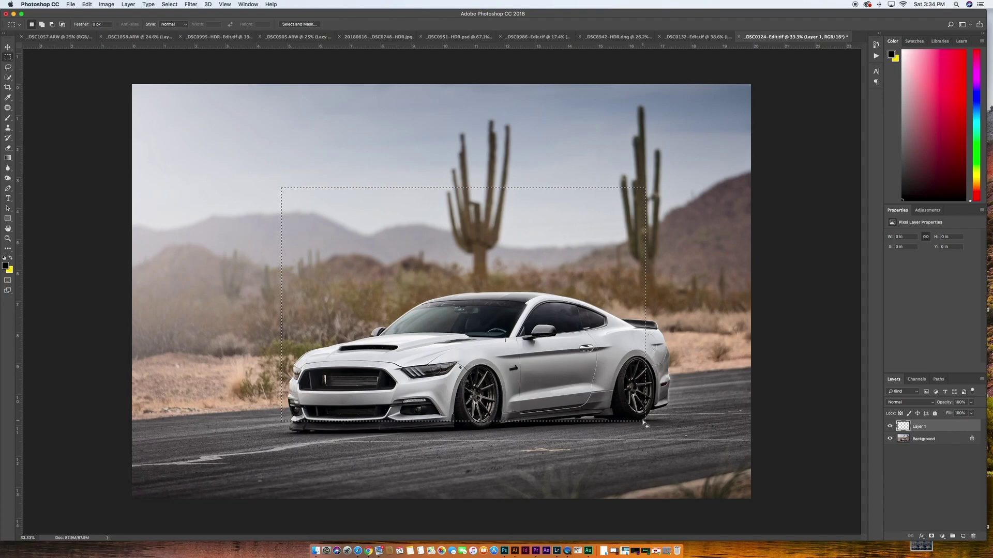
key("d")
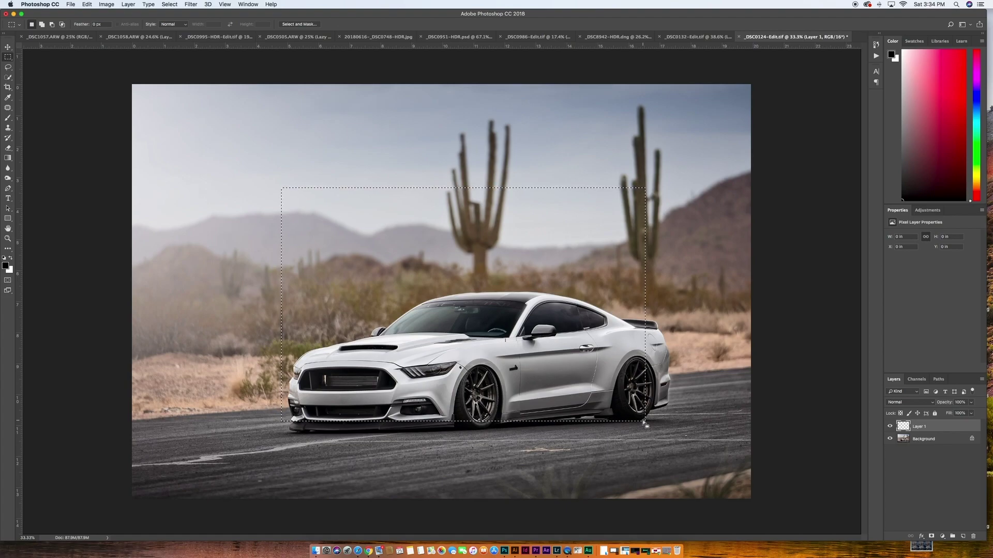
key("alt+BackSpace")
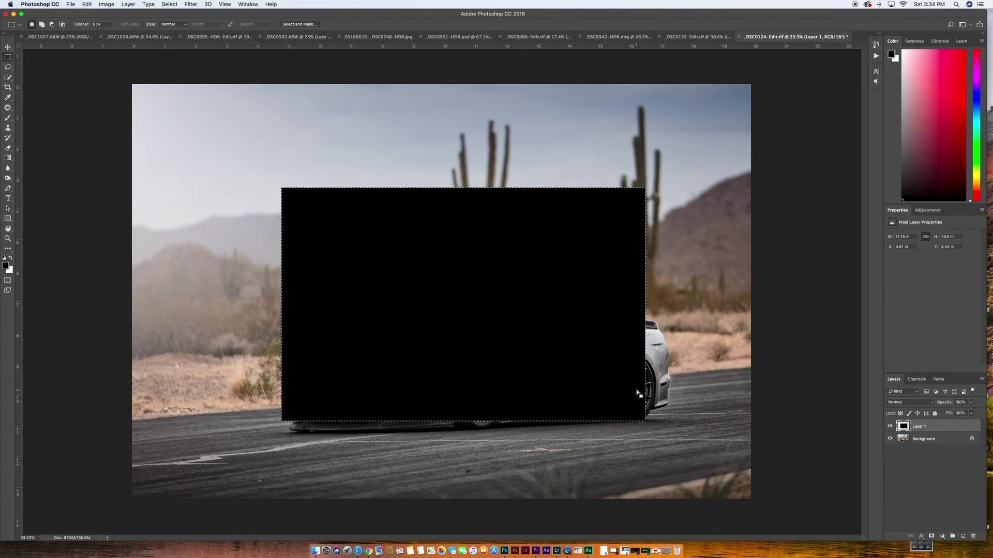
key("super+d")
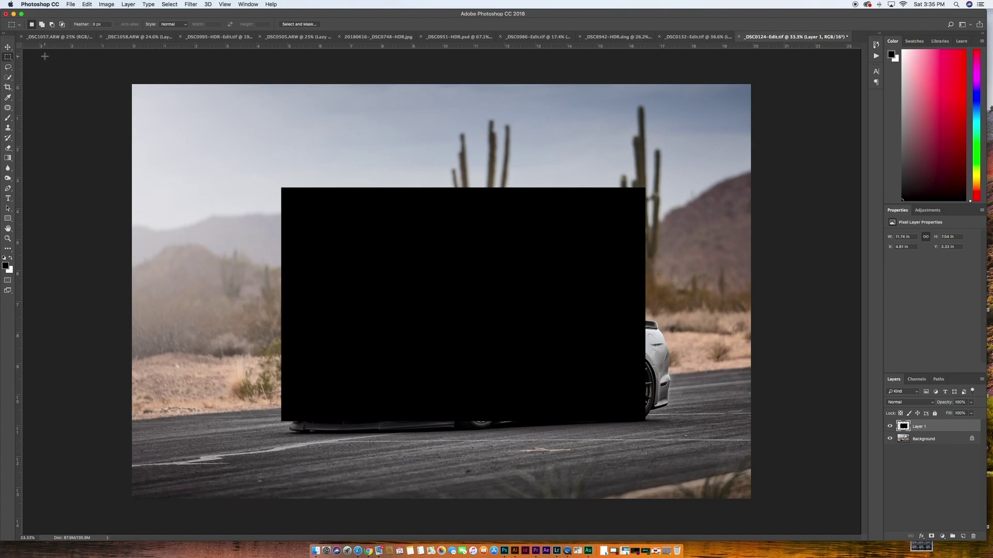
Distort the black rectangle's four corners into a rough perspective plane beneath the car.
key("super+t")
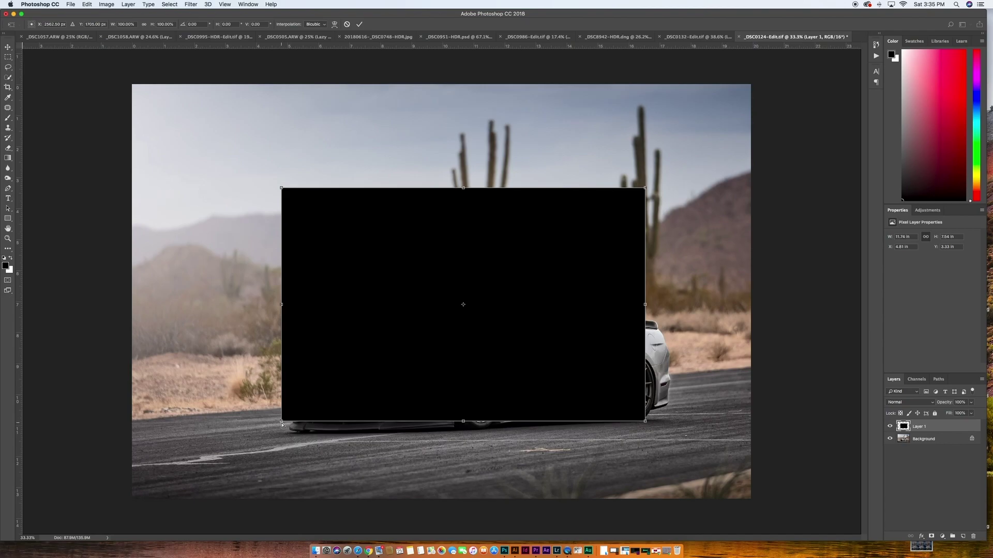
left_click_drag(282, 423, 442, 475)
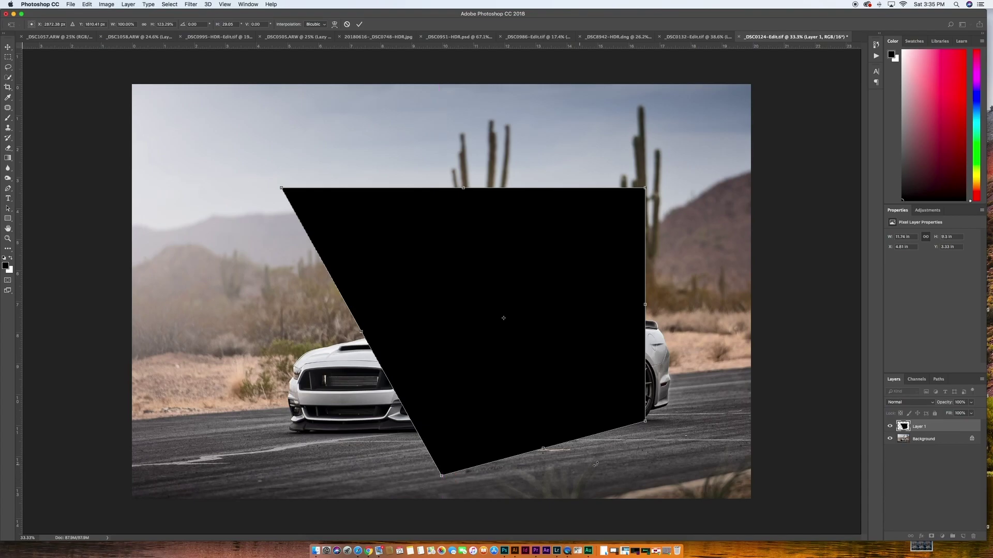
left_click_drag(646, 423, 691, 427)
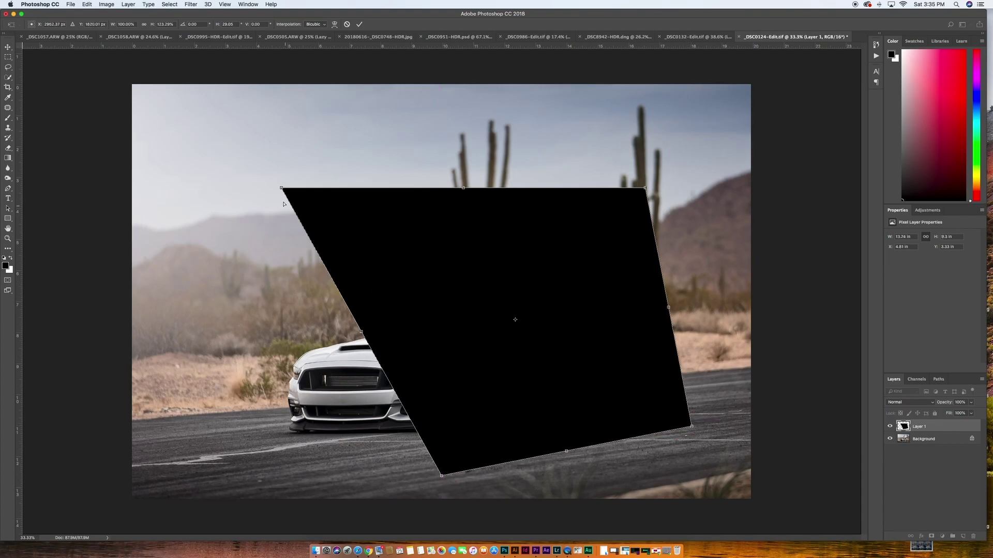
left_click_drag(281, 189, 228, 432)
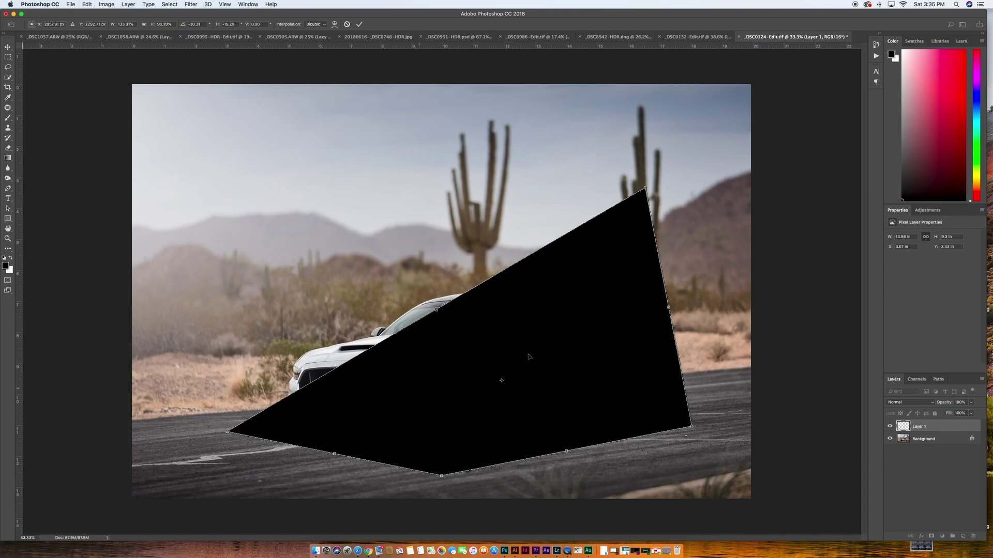
left_click_drag(644, 189, 534, 391)
Fine-tune the slab's corners and top edge, then commit the transform.
left_click_drag(693, 429, 713, 428)
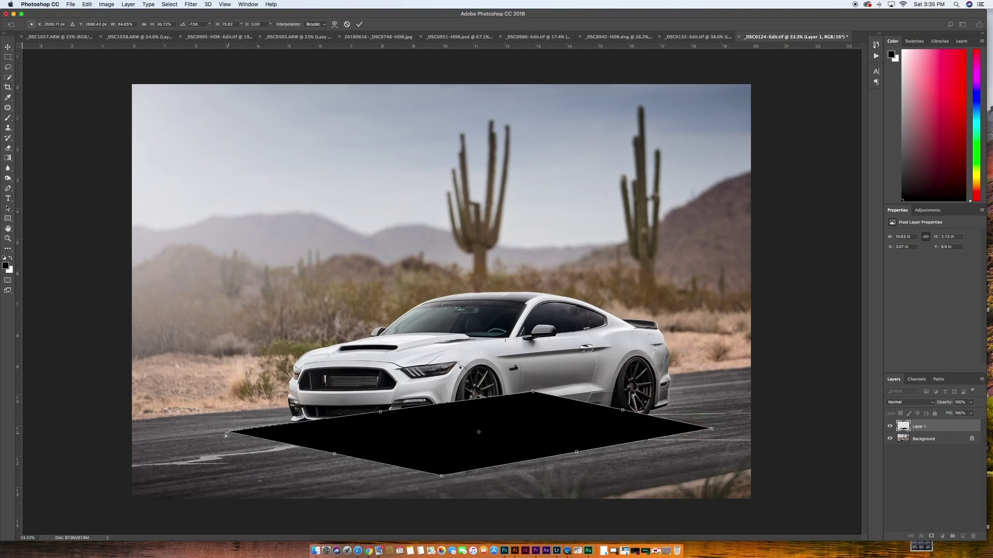
left_click_drag(227, 433, 221, 426)
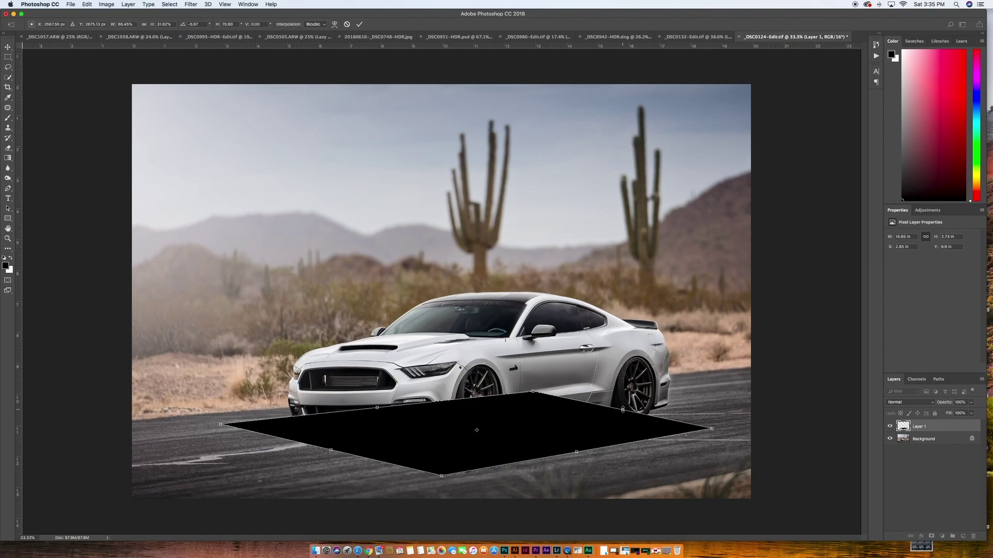
left_click_drag(623, 410, 642, 407)
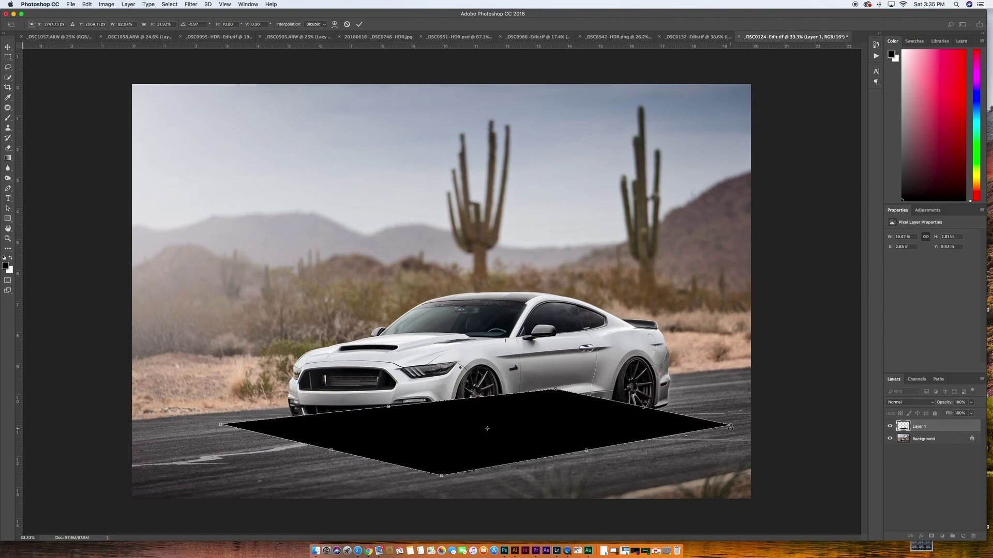
left_click_drag(643, 408, 651, 415)
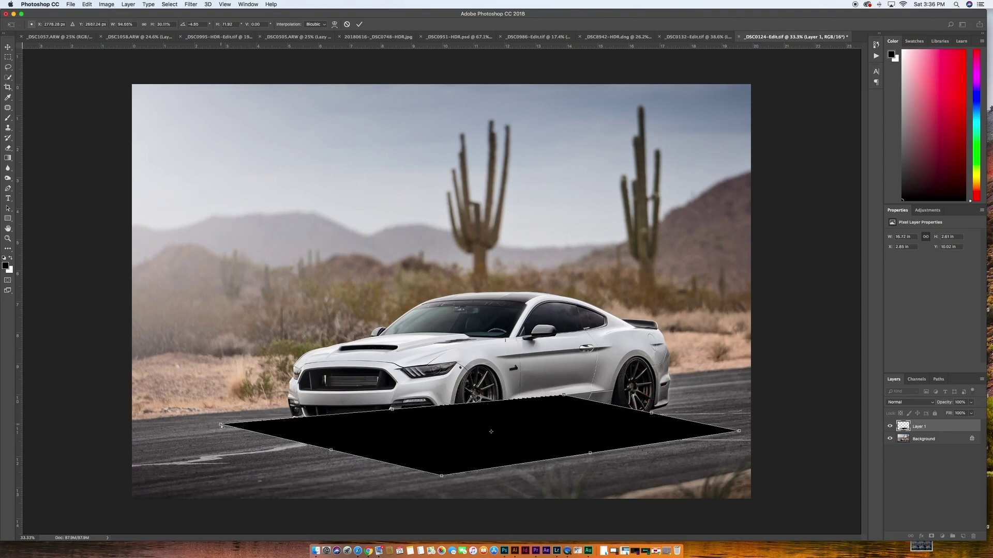
left_click_drag(221, 426, 216, 428)
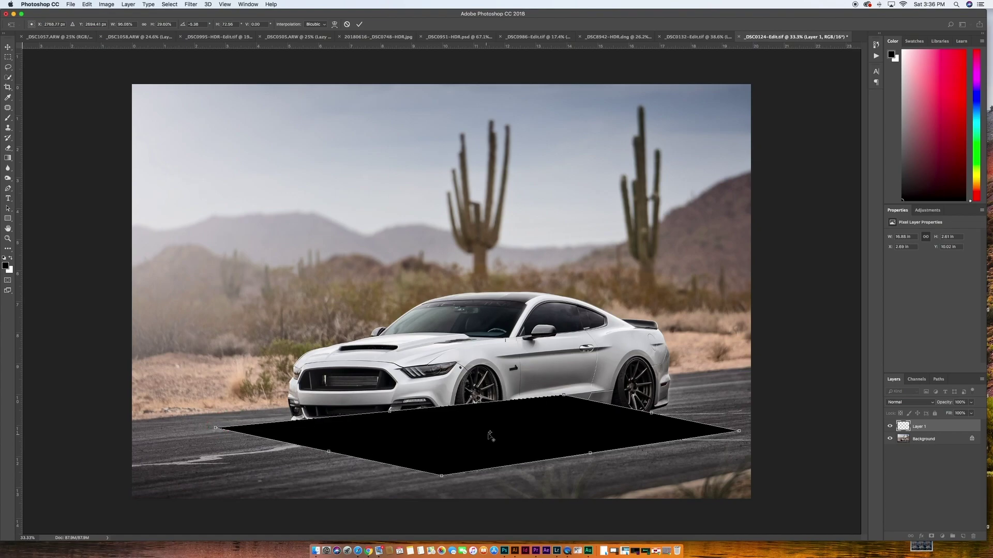
left_click_drag(564, 397, 561, 382)
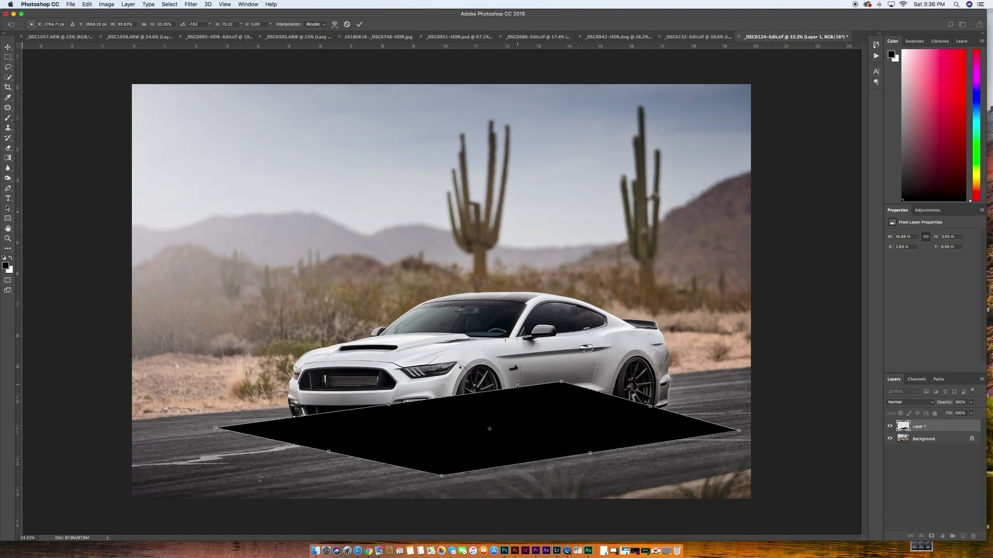
key("Return")
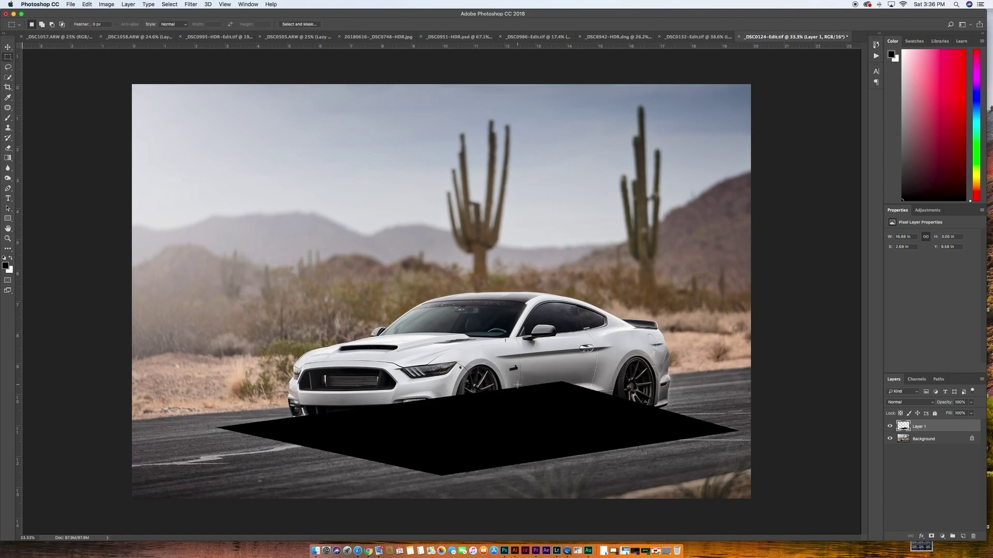
Duplicate the Background layer and start a pen path from the slab's tip up the bumper edge.
left_click(923, 440)
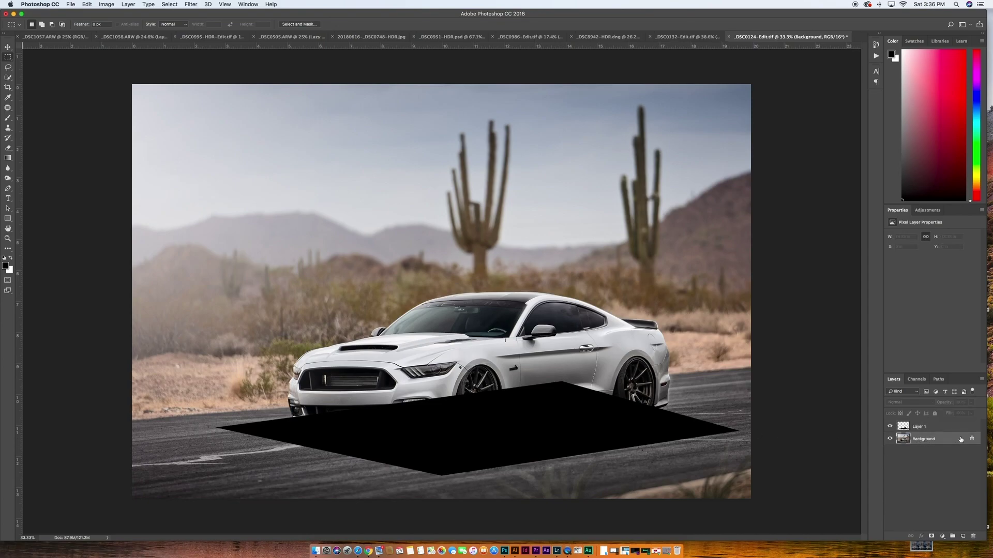
key("super+j")
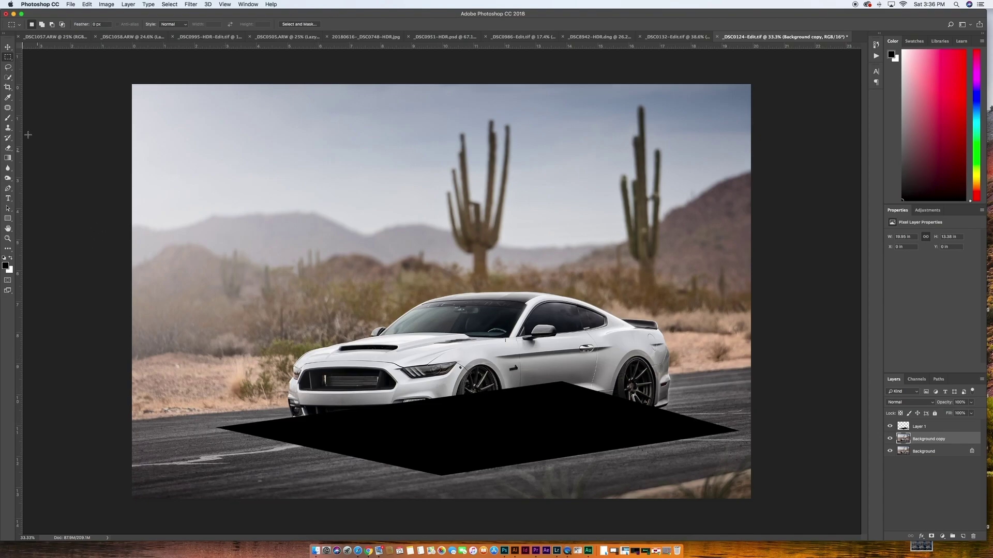
left_click(8, 189)
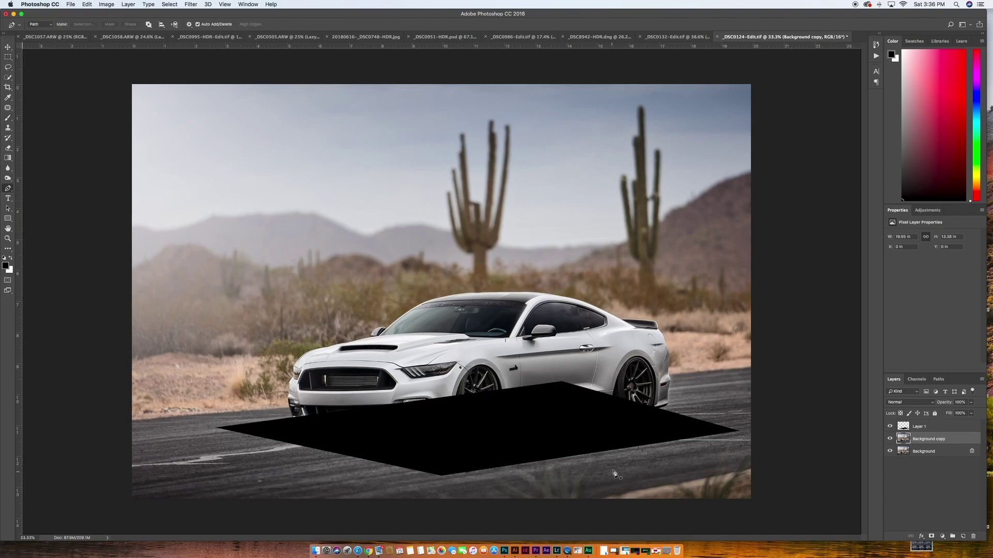
left_click(218, 431)
scroll(241, 431, "up", 5)
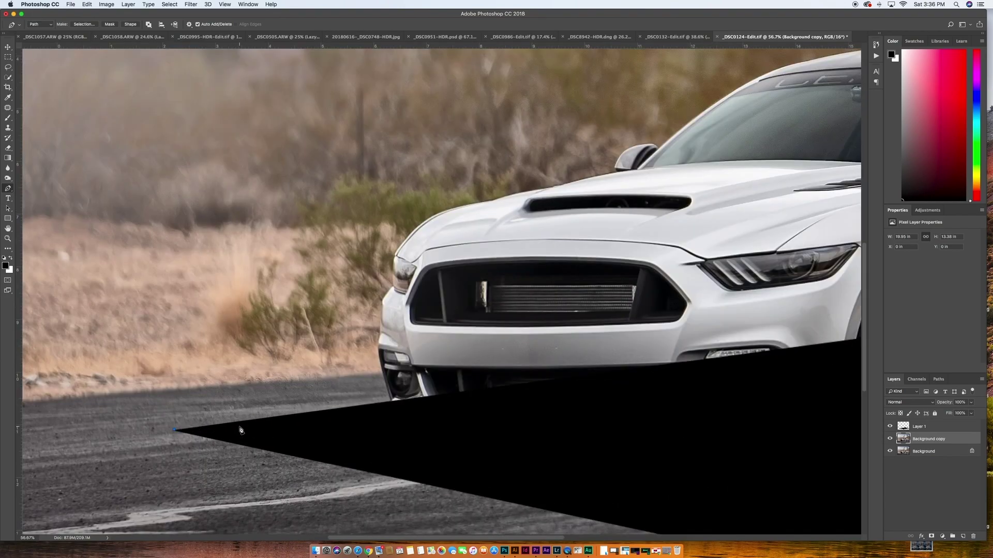
left_click(390, 400)
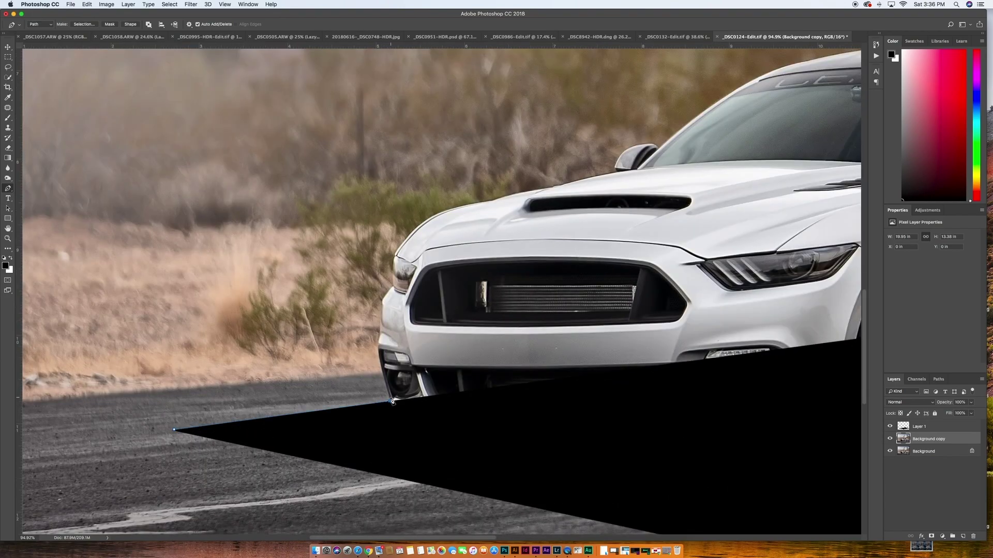
left_click(381, 369)
left_click(379, 349)
left_click(378, 341)
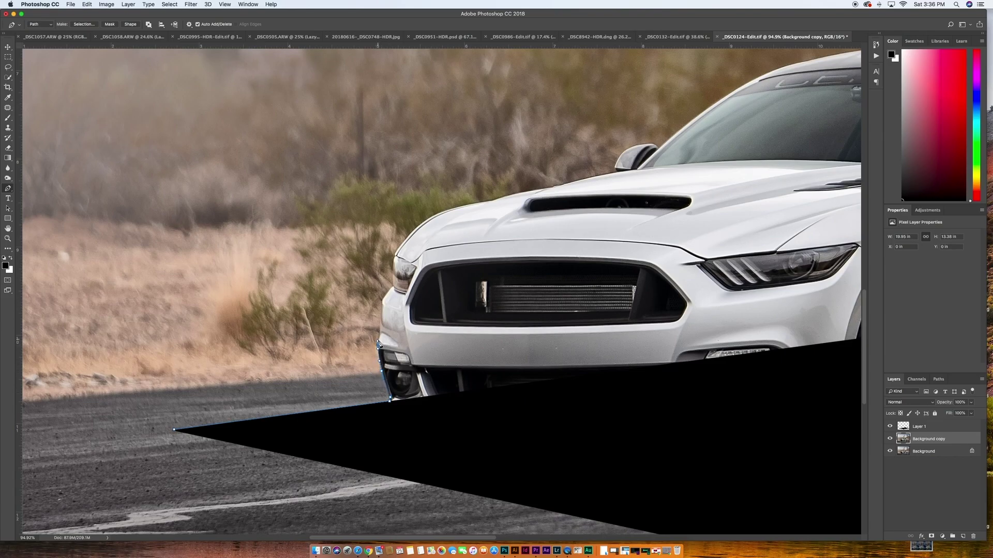
left_click(379, 333)
left_click(382, 306)
left_click(387, 293)
Continue the path past the headlight and curve it along the hood's edge.
scroll(394, 290, "up", 3)
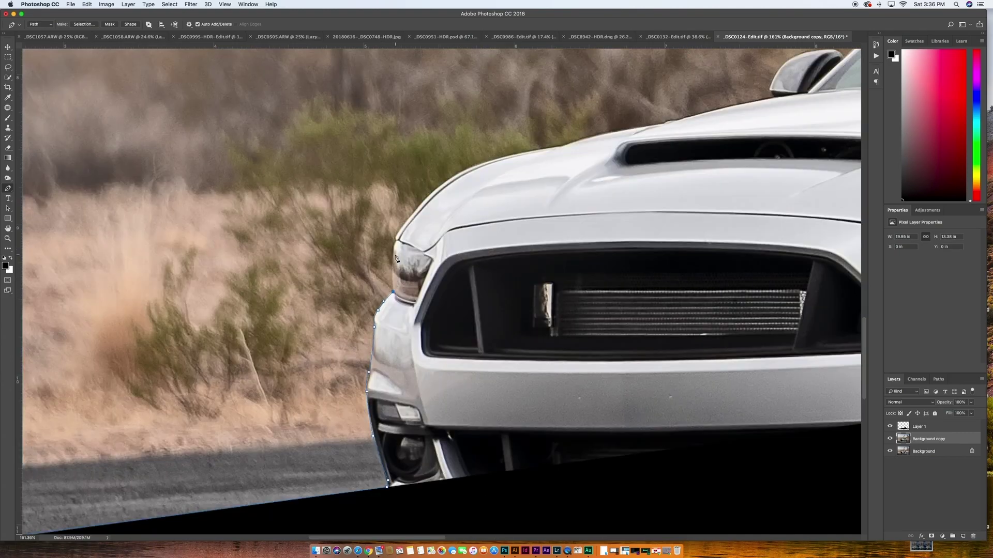
left_click(392, 269)
left_click_drag(403, 227, 406, 225)
left_click_drag(465, 170, 497, 156)
left_click_drag(557, 148, 567, 145)
scroll(573, 148, "right", 5)
scroll(573, 148, "up", 5)
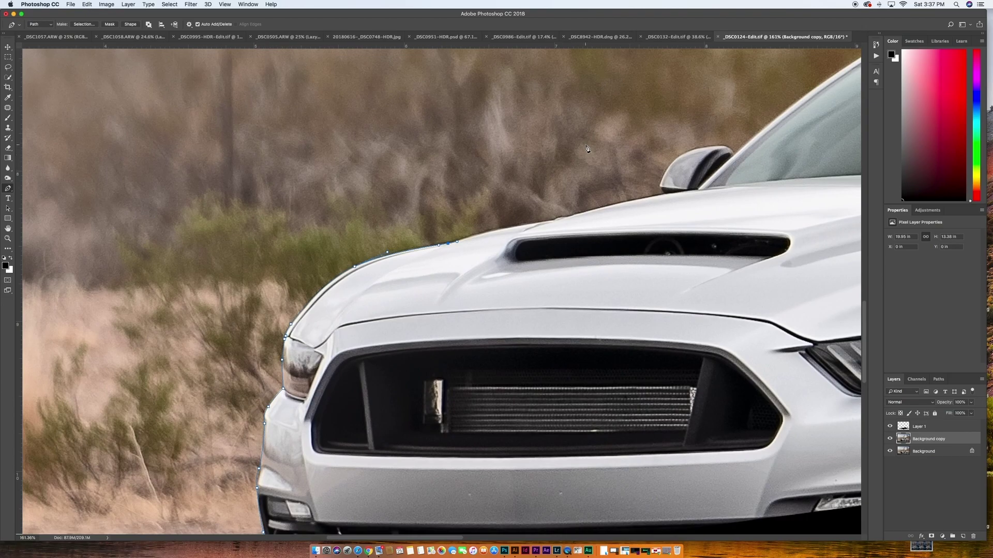
left_click_drag(542, 224, 559, 220)
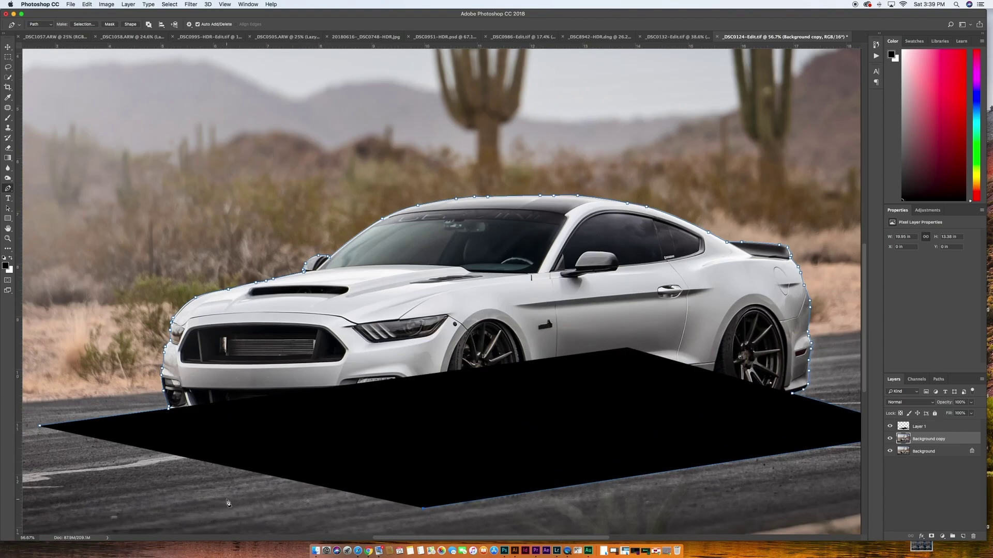
Close the car outline path, make it a selection, and mask Background copy with it.
left_click(40, 427)
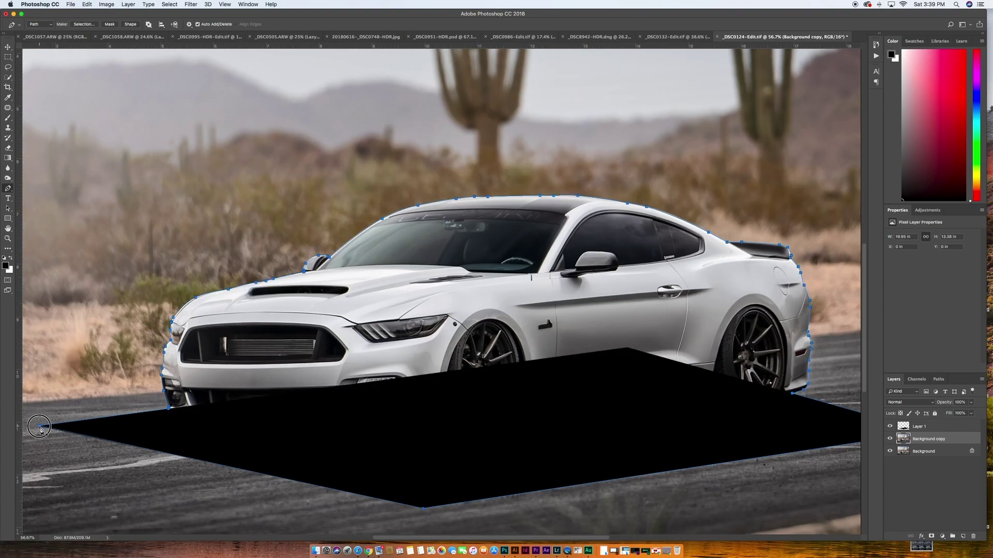
right_click(73, 426)
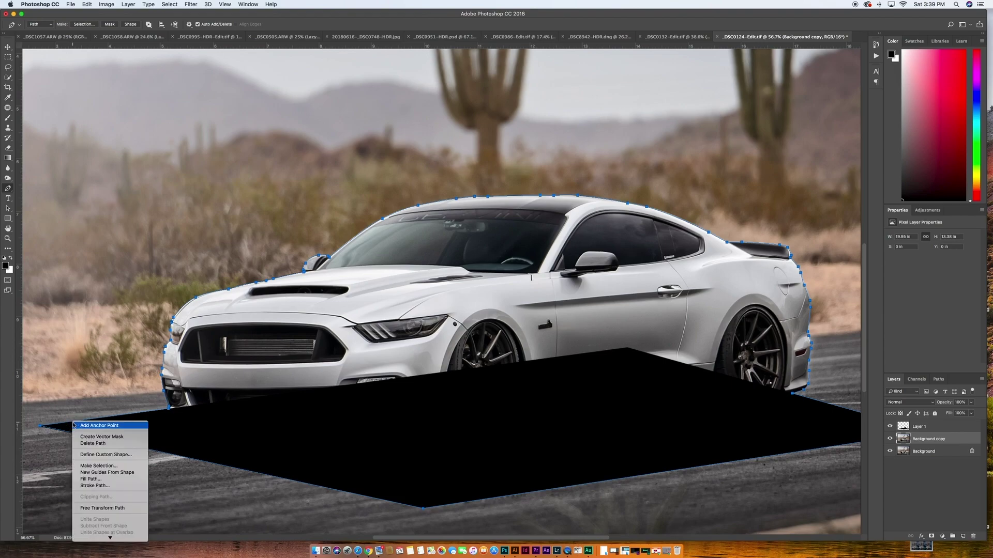
left_click(92, 466)
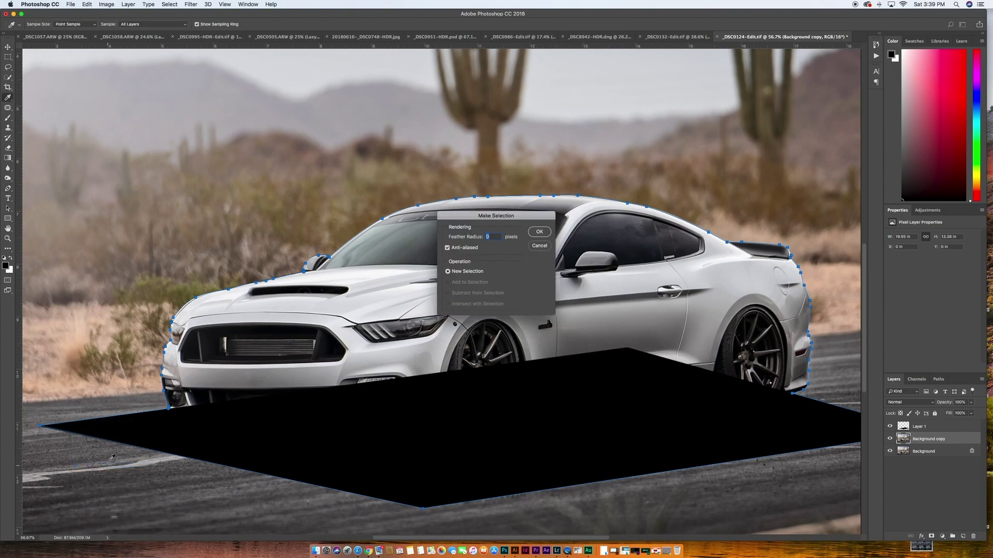
left_click(538, 233)
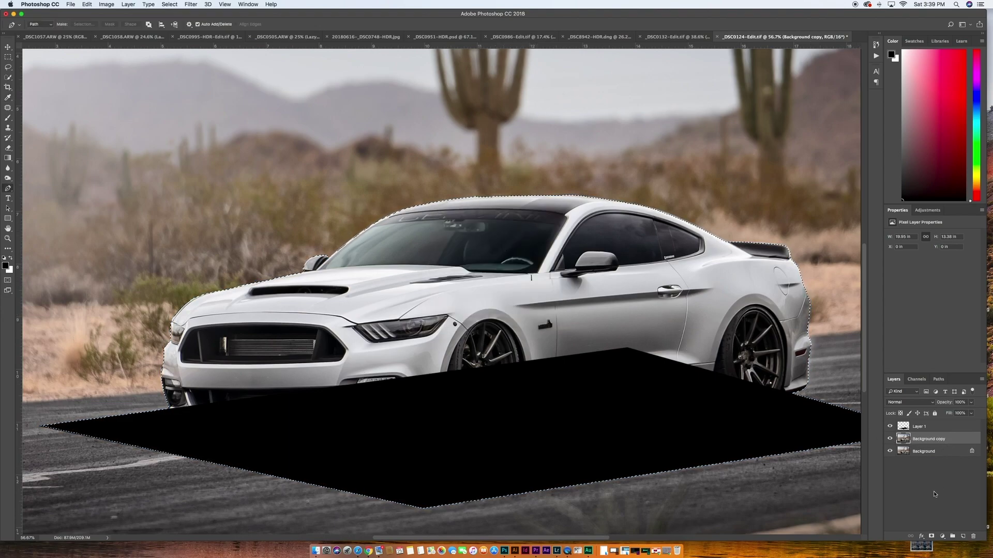
left_click(932, 537)
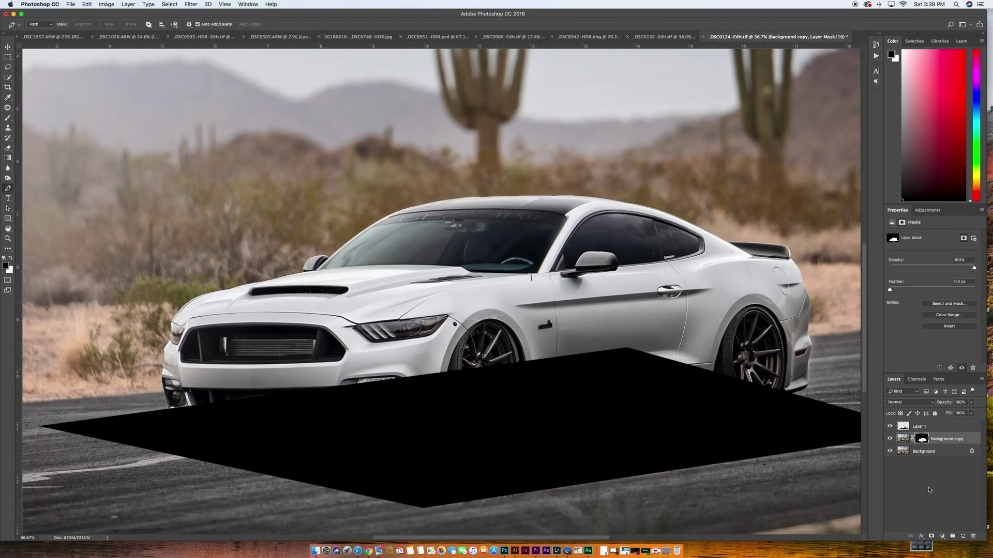
Hide the original Background and the black Layer 1 slab.
left_click(890, 452)
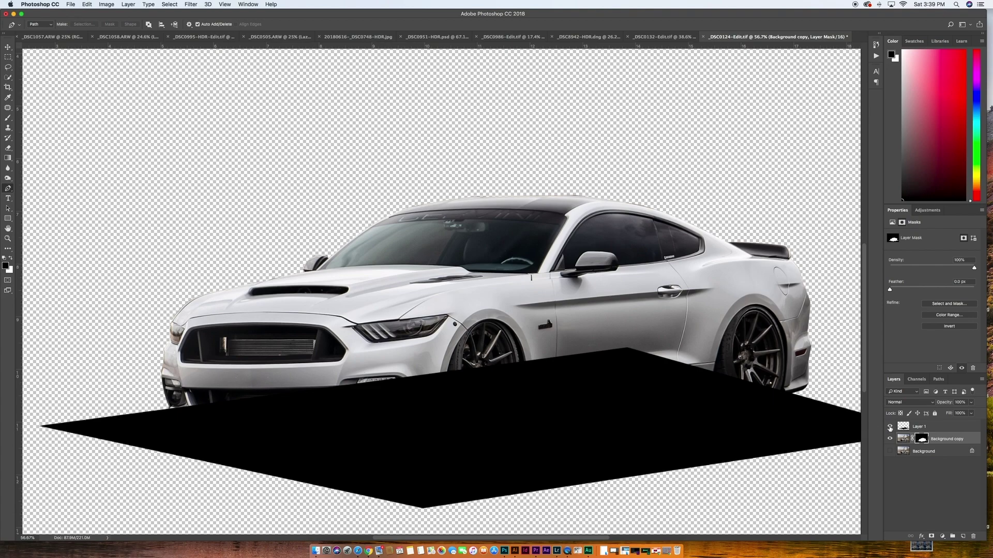
left_click(890, 428)
scroll(741, 430, "down", 2)
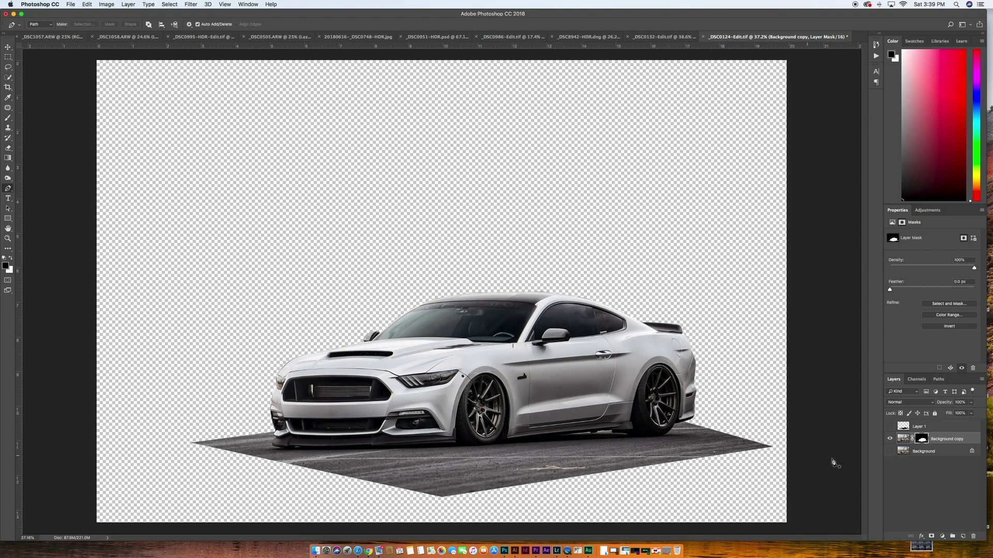
Add Layer 2 filled with white and move it beneath Background copy.
left_click(964, 537)
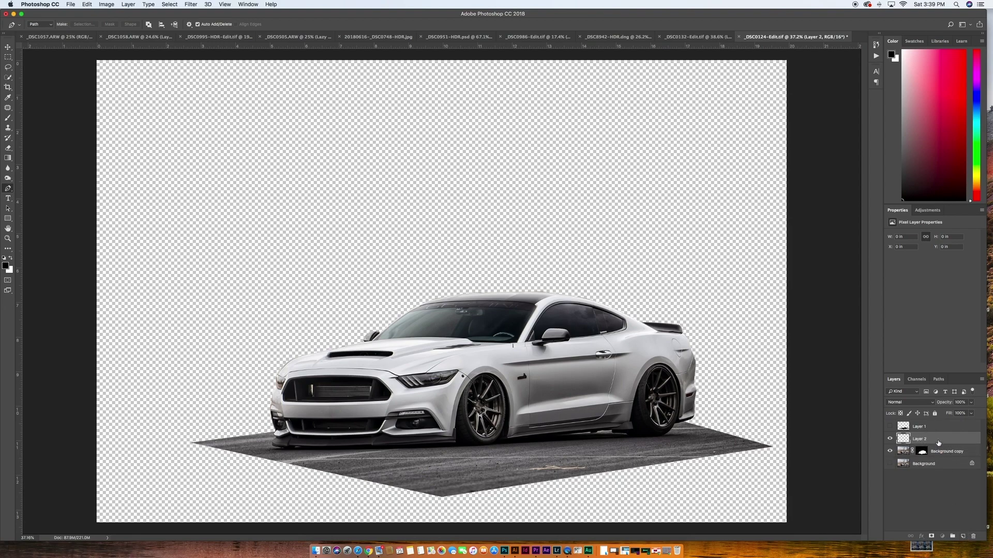
key("x")
key("alt+BackSpace")
left_click_drag(935, 442, 931, 462)
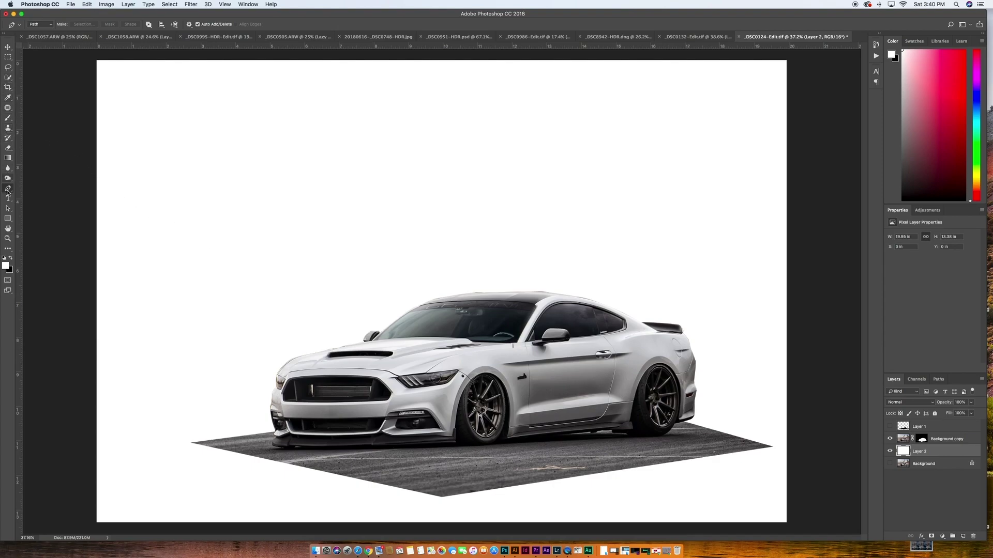
left_click(9, 68)
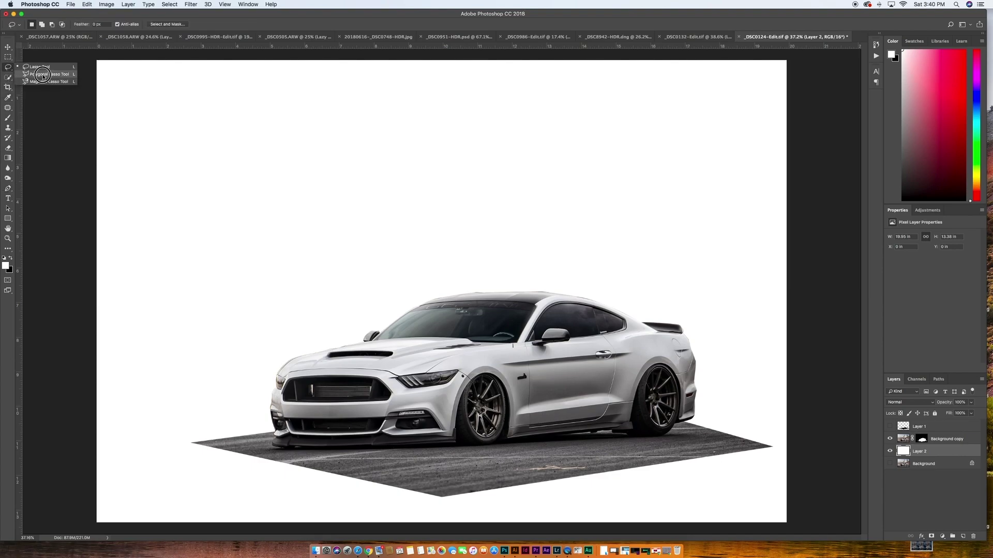
Select the asphalt wedge behind the rear tyre with the Polygonal Lasso.
left_click(42, 76)
scroll(772, 454, "up", 3)
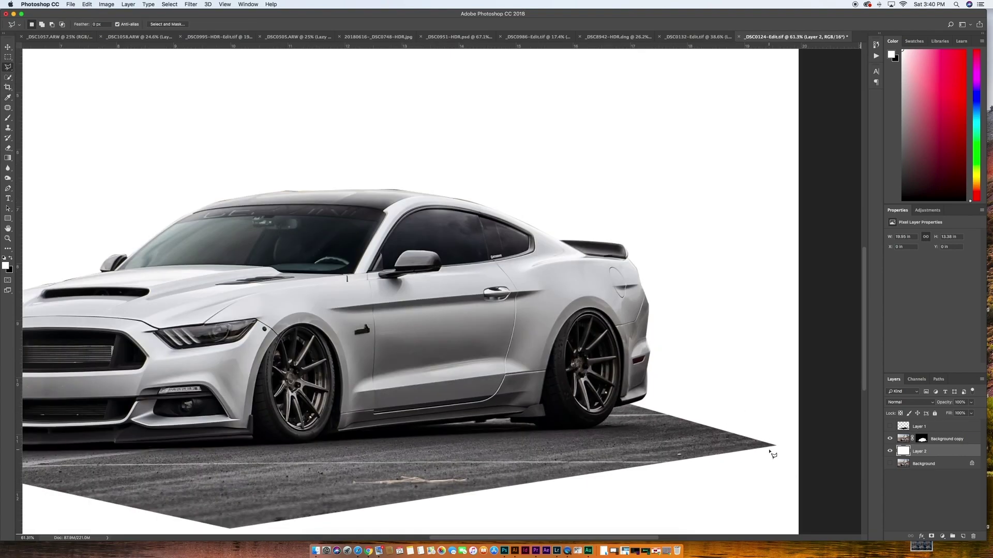
left_click(777, 445)
scroll(610, 424, "up", 5)
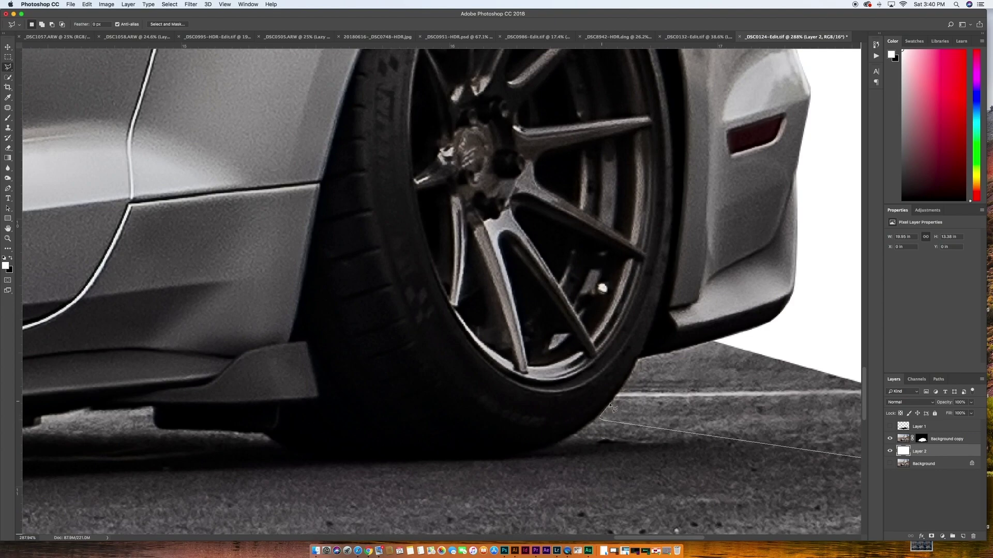
left_click(600, 417)
left_click(638, 361)
scroll(780, 348, "down", 5)
scroll(825, 356, "right", 5)
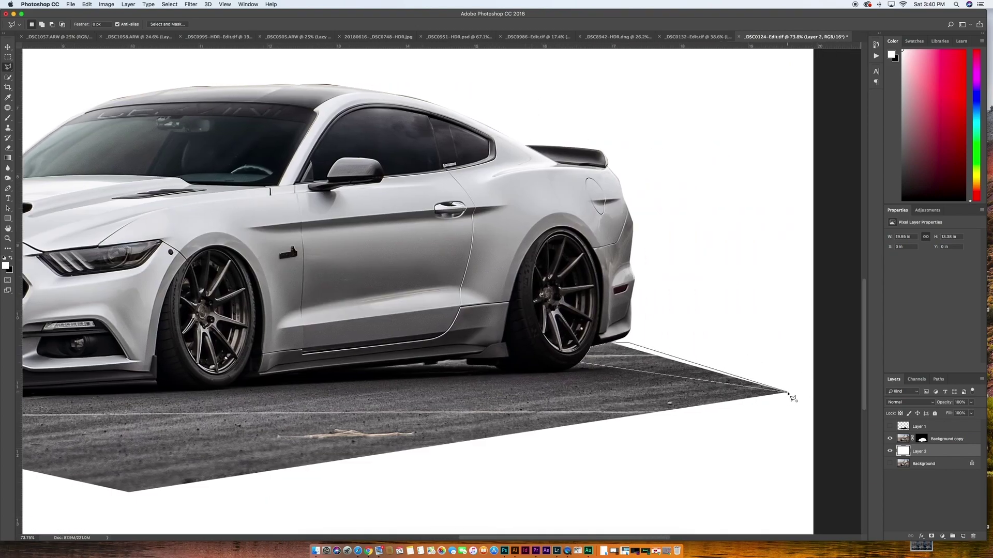
left_click(786, 392)
Fill the selection black on Background copy's mask, deselect, and fit the image on screen.
left_click(922, 439)
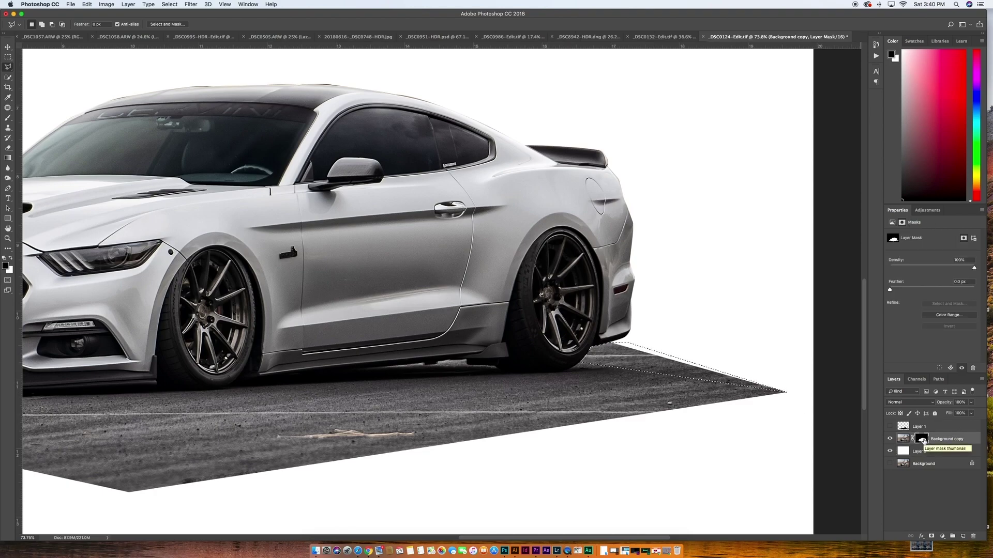
key("alt+BackSpace")
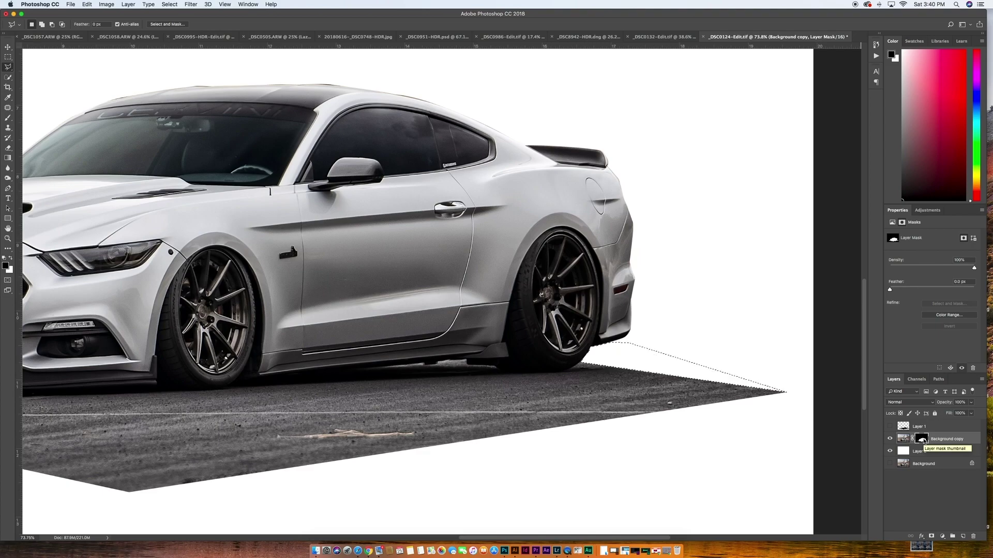
key("super+d")
key("super+0")
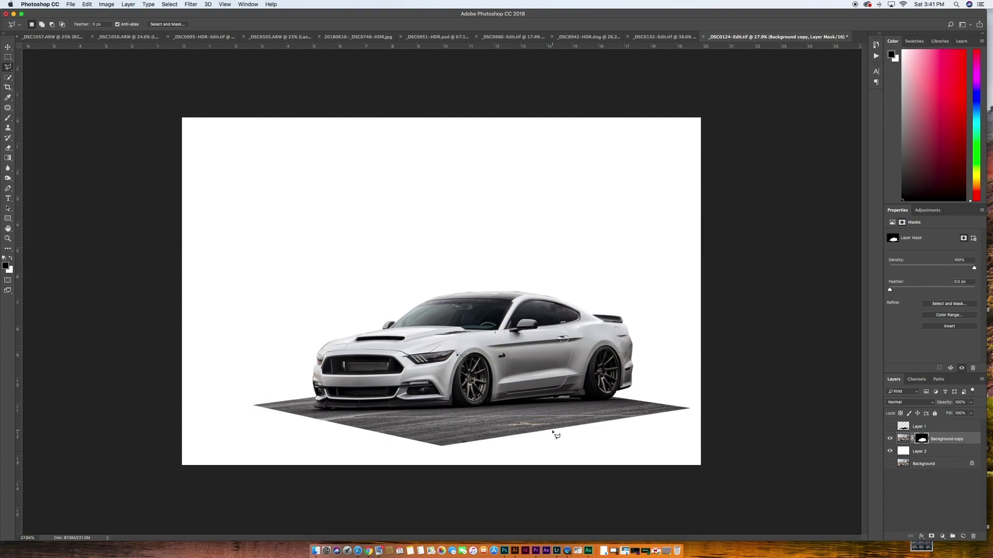
Add Layer 3 above the white layer and set up a black brush at 19% flow.
left_click(943, 452)
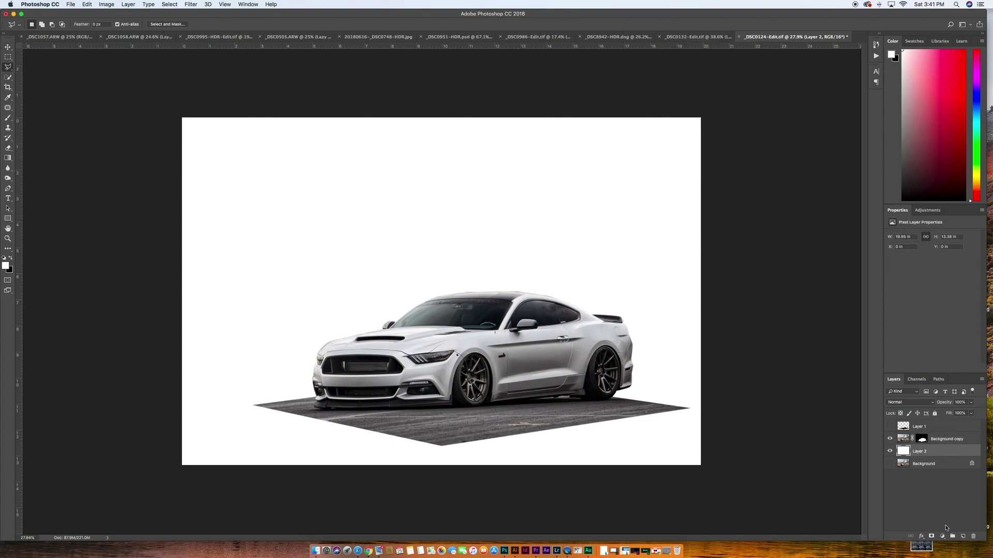
left_click(963, 537)
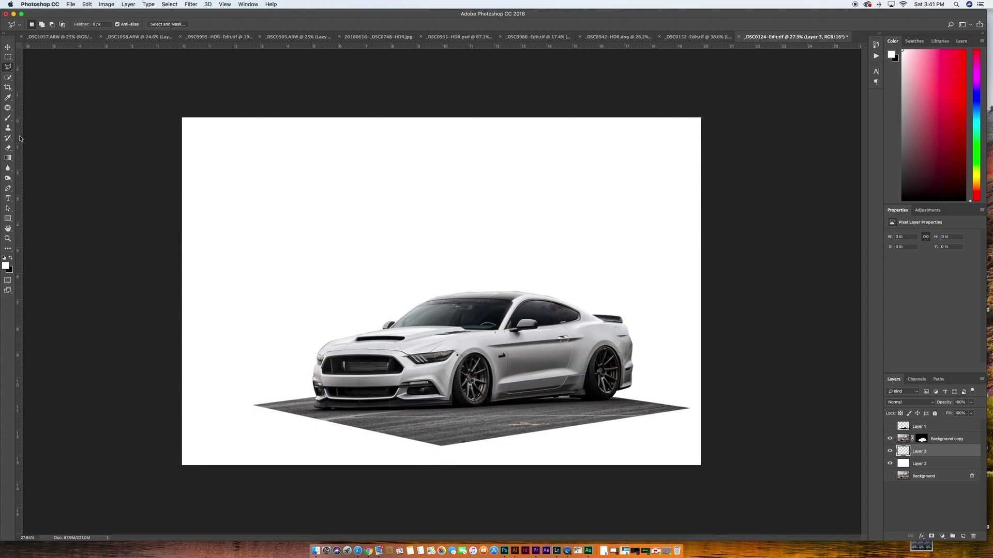
left_click(10, 120)
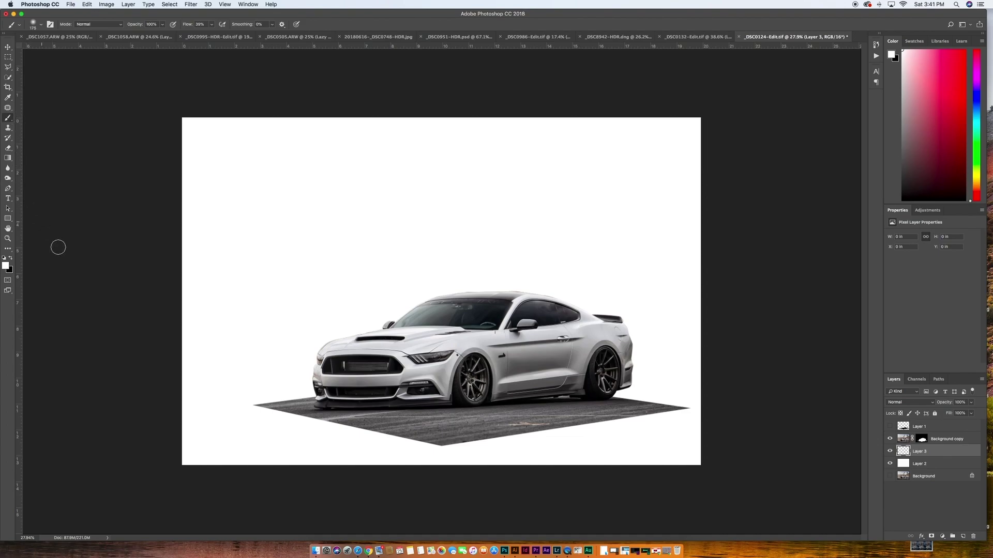
key("x")
left_click_drag(187, 26, 176, 25)
Paint soft black shadow under the asphalt, darkest at its right tip.
mouse_move(414, 433)
left_mouse_down()
mouse_move(476, 435)
mouse_move(416, 433)
mouse_move(439, 441)
mouse_move(410, 429)
mouse_move(509, 415)
left_mouse_up()
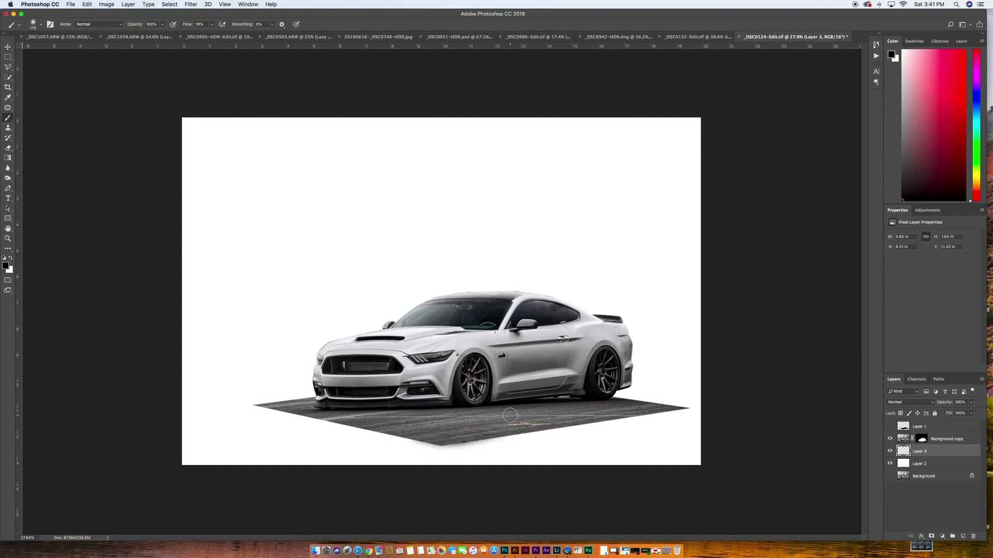
mouse_move(580, 419)
left_mouse_down()
mouse_move(615, 415)
mouse_move(558, 420)
mouse_move(634, 409)
left_mouse_up()
key("bracketleft")
key("bracketleft")
mouse_move(666, 408)
left_mouse_down()
mouse_move(692, 408)
mouse_move(647, 413)
mouse_move(674, 419)
left_mouse_up()
key("bracketleft")
key("bracketright")
key("bracketright")
key("bracketright")
key("bracketleft")
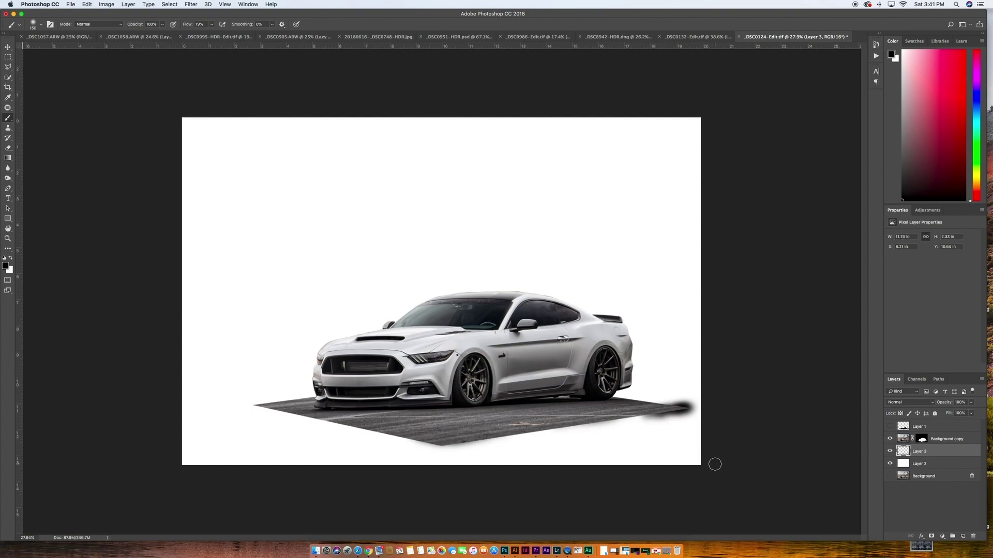
key("x")
key("bracketright")
key("bracketright")
key("bracketright")
key("bracketright")
Mask out the right-tip smudge on Layer 3, then extend the shadow along the ground with a 250 brush.
left_click(932, 537)
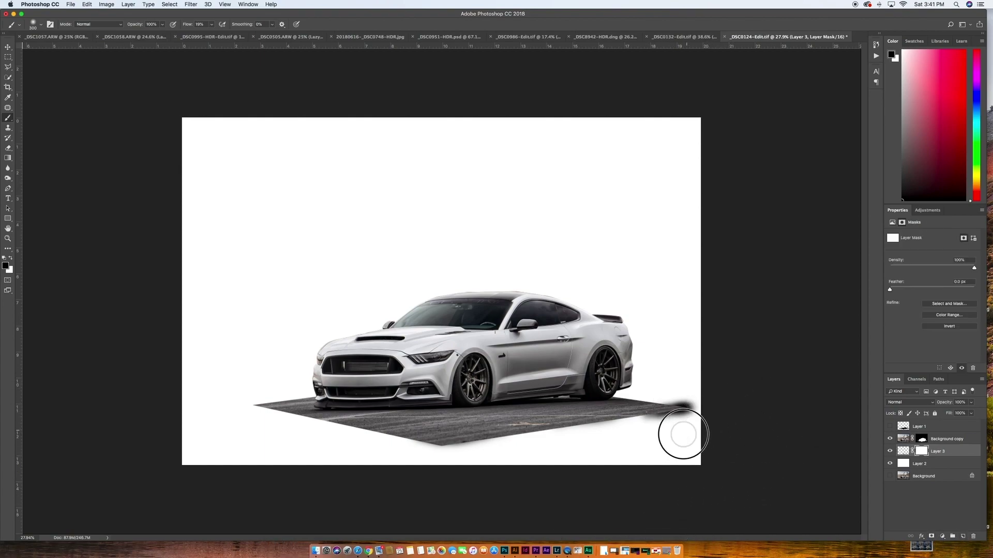
mouse_move(689, 425)
left_mouse_down()
mouse_move(621, 435)
mouse_move(704, 424)
mouse_move(713, 413)
mouse_move(668, 389)
mouse_move(720, 402)
mouse_move(709, 426)
mouse_move(663, 432)
mouse_move(685, 434)
mouse_move(725, 405)
mouse_move(665, 388)
left_mouse_up()
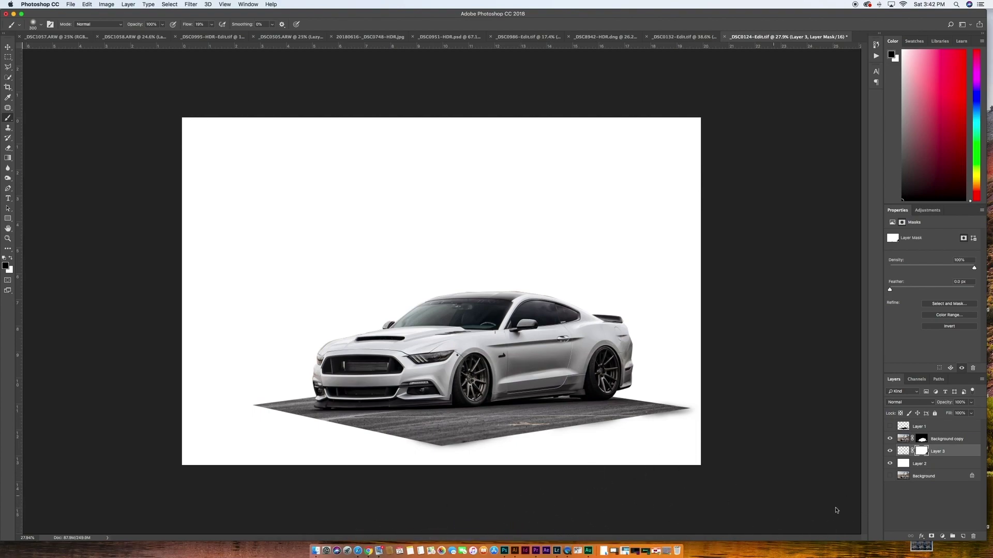
left_click(903, 451)
key("x")
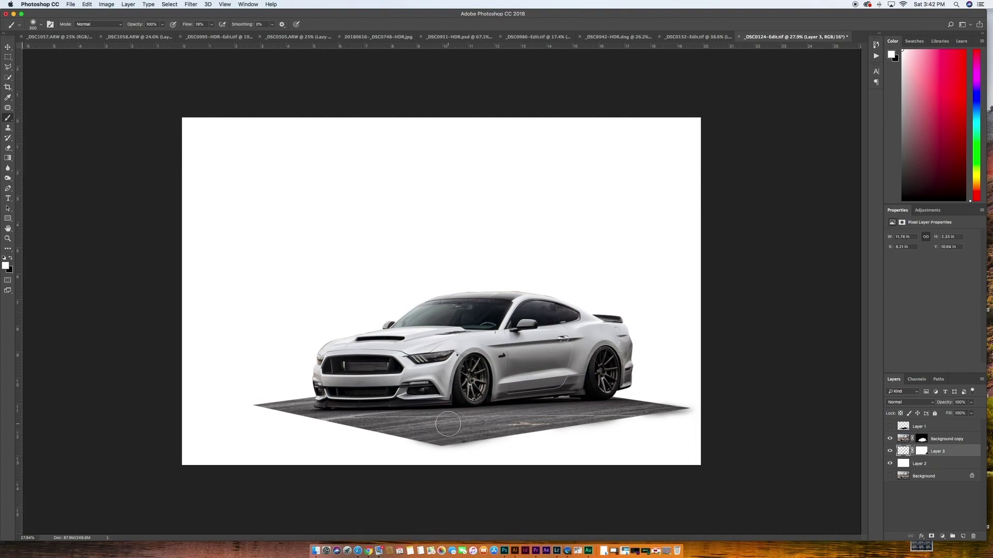
key("bracketleft")
key("bracketleft")
mouse_move(402, 427)
left_mouse_down()
mouse_move(355, 426)
mouse_move(423, 414)
left_mouse_up()
key("x")
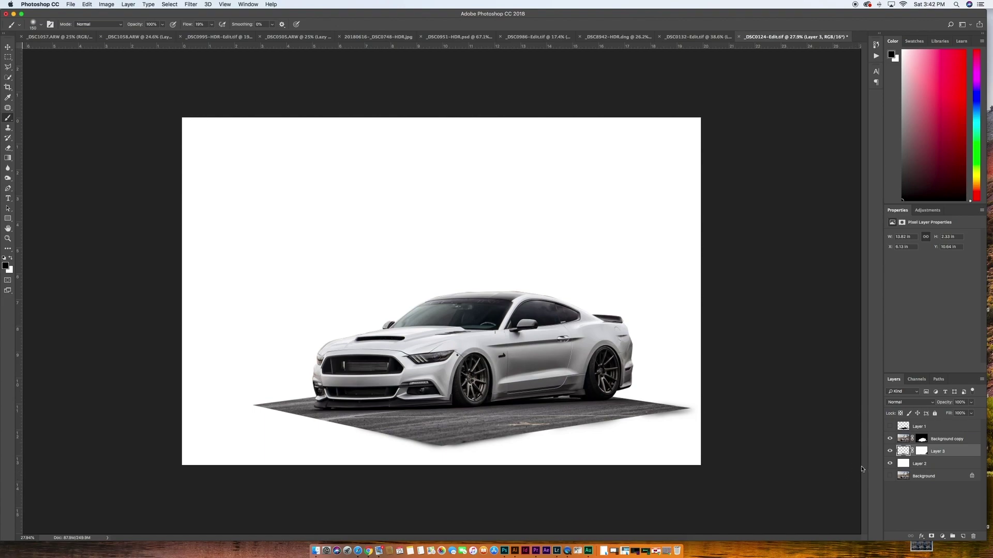
Hide the shadow layer, duplicate Layer 1, hide the original, and move the copy below Background copy.
left_click(889, 452)
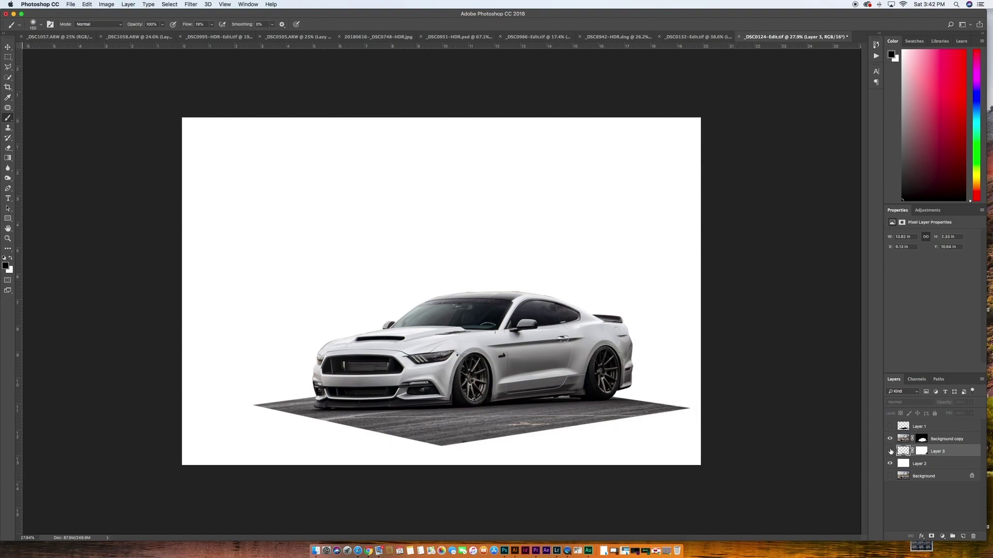
left_click(889, 427)
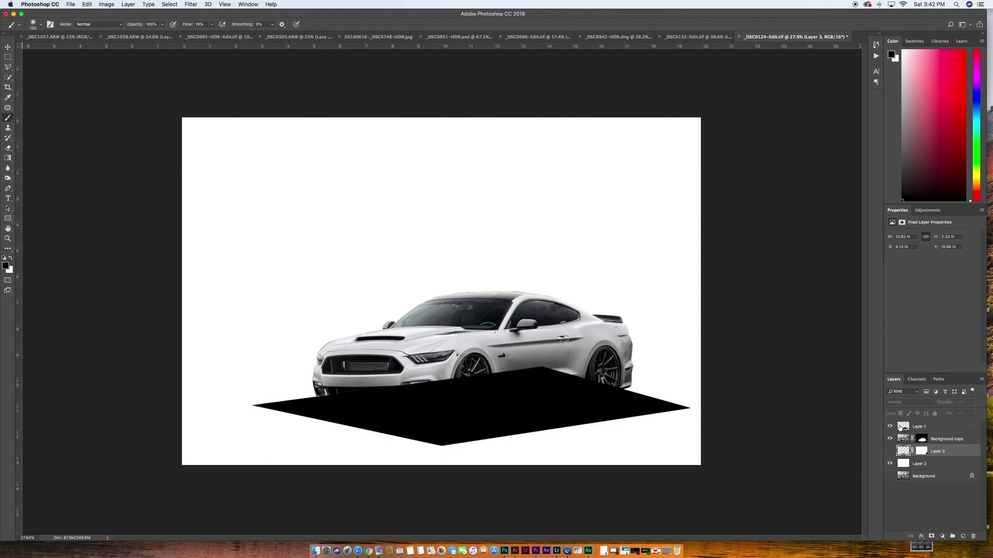
left_click(929, 427)
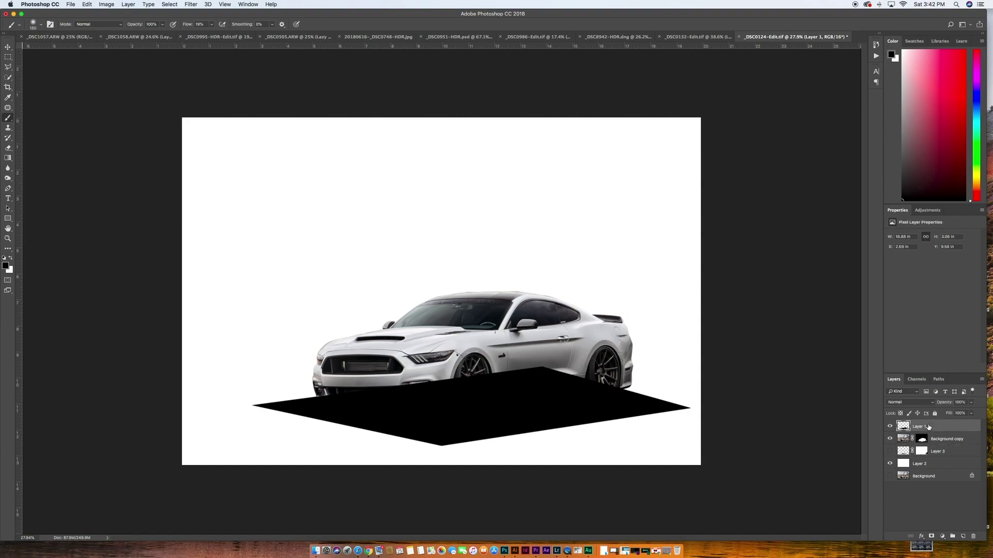
key("super+j")
left_click(890, 439)
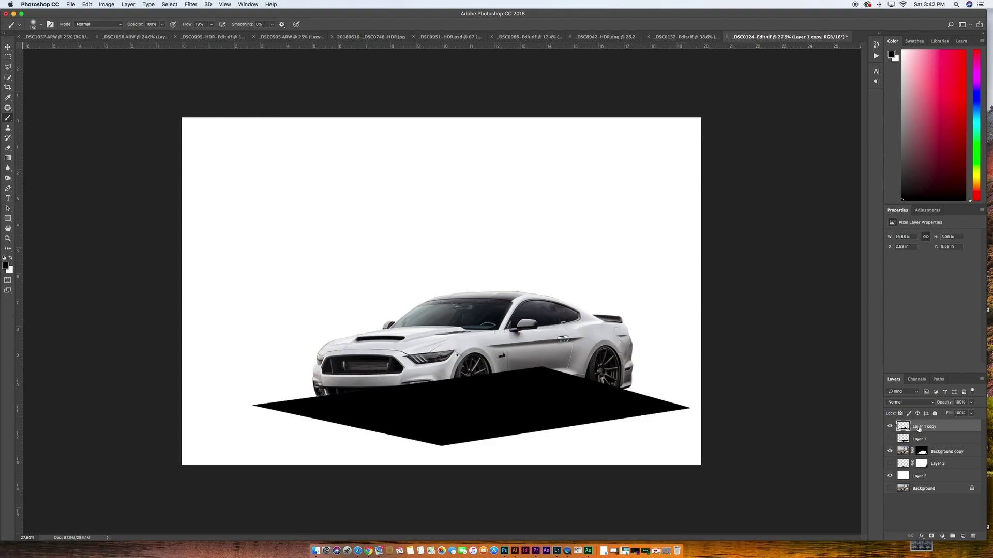
left_click_drag(921, 427, 922, 459)
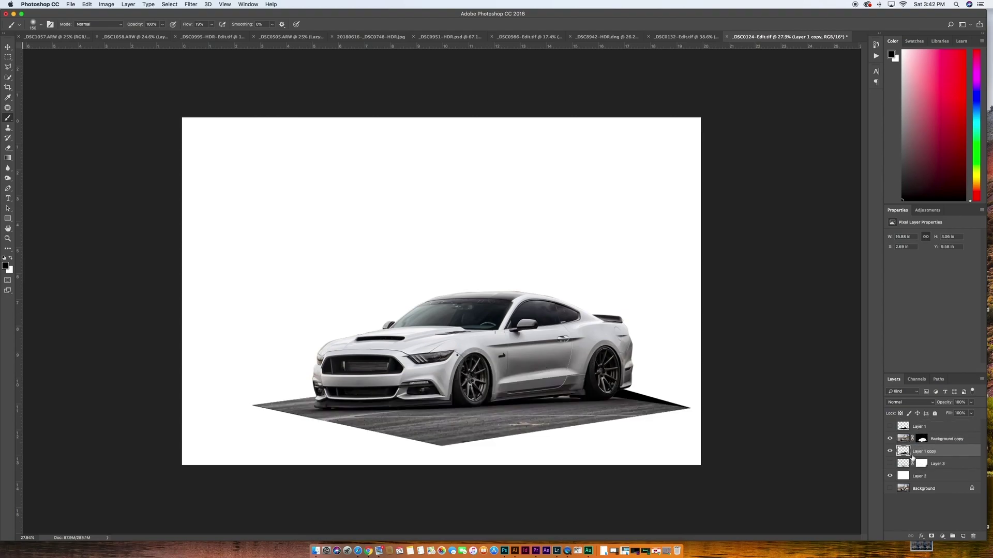
scroll(641, 397, "up", 3)
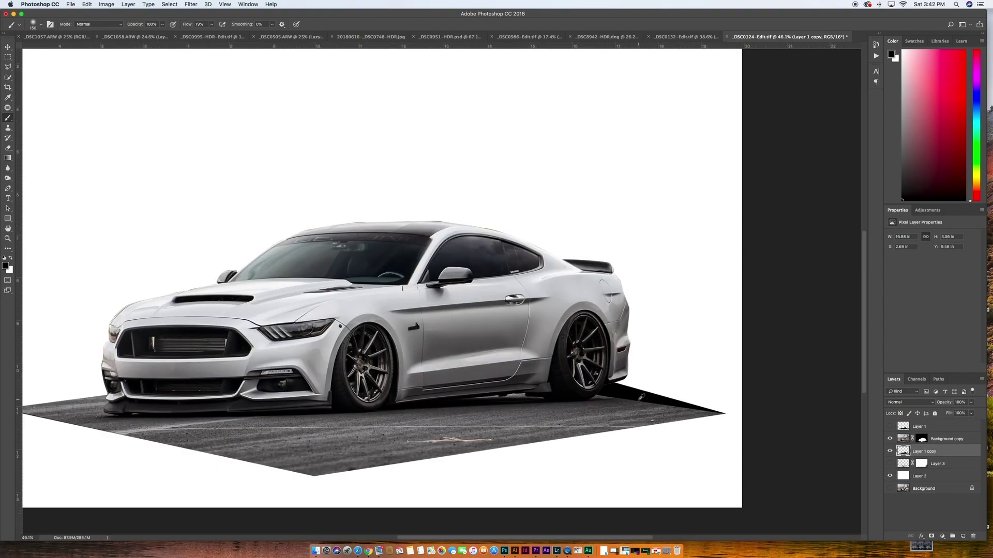
scroll(641, 398, "down", 2)
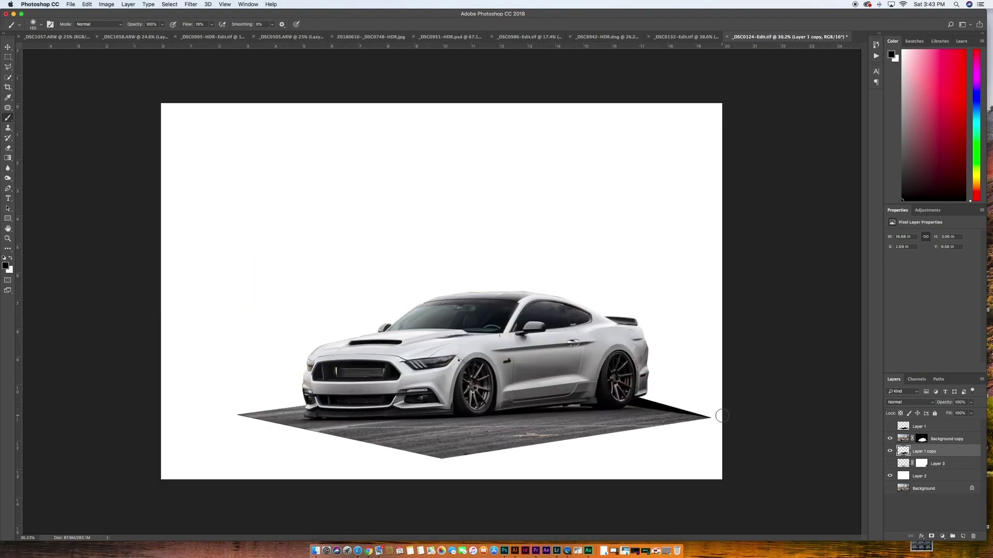
Select the black wedge behind the rear wheel with the Polygonal Lasso and delete it.
left_click(8, 66)
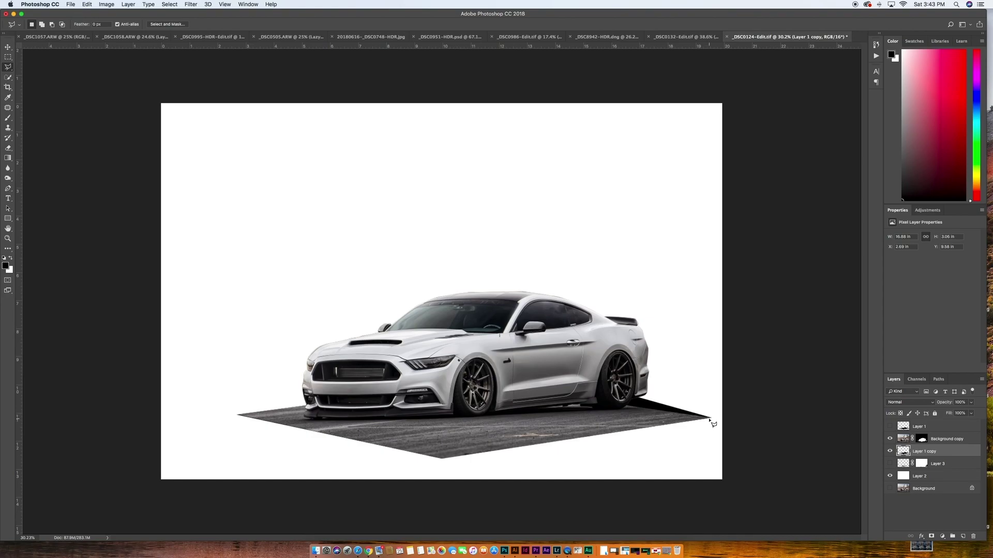
scroll(719, 425, "up", 5)
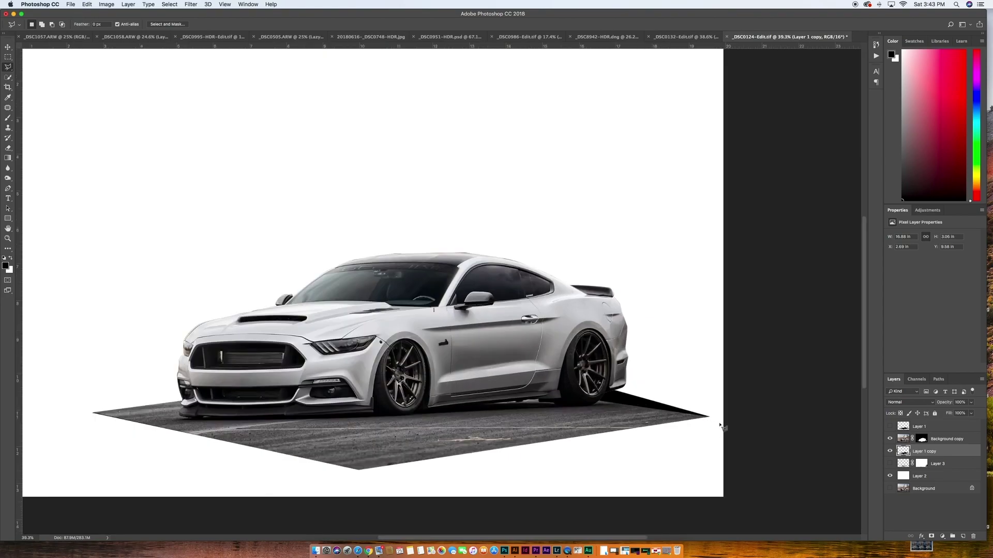
left_click(702, 413)
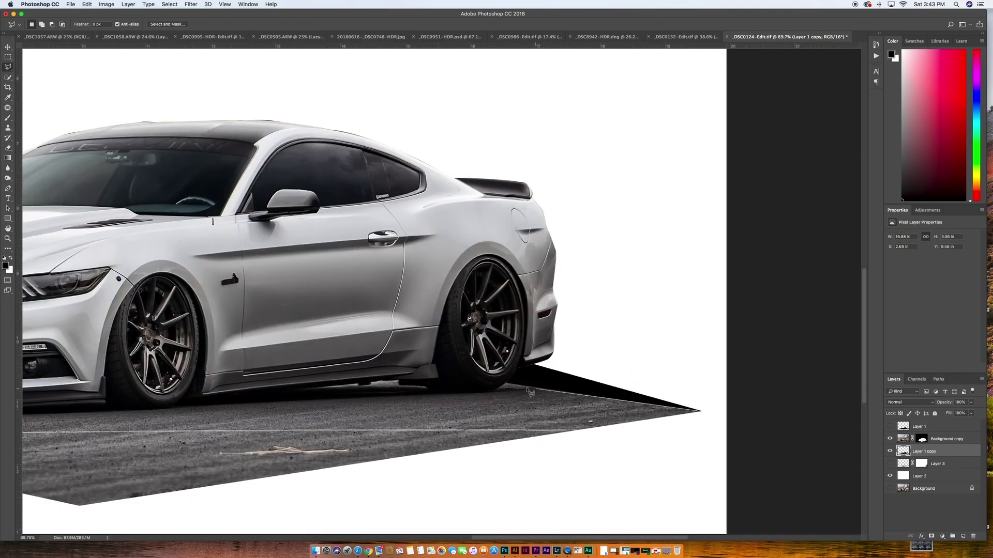
left_click(484, 384)
left_click(510, 350)
left_click(653, 373)
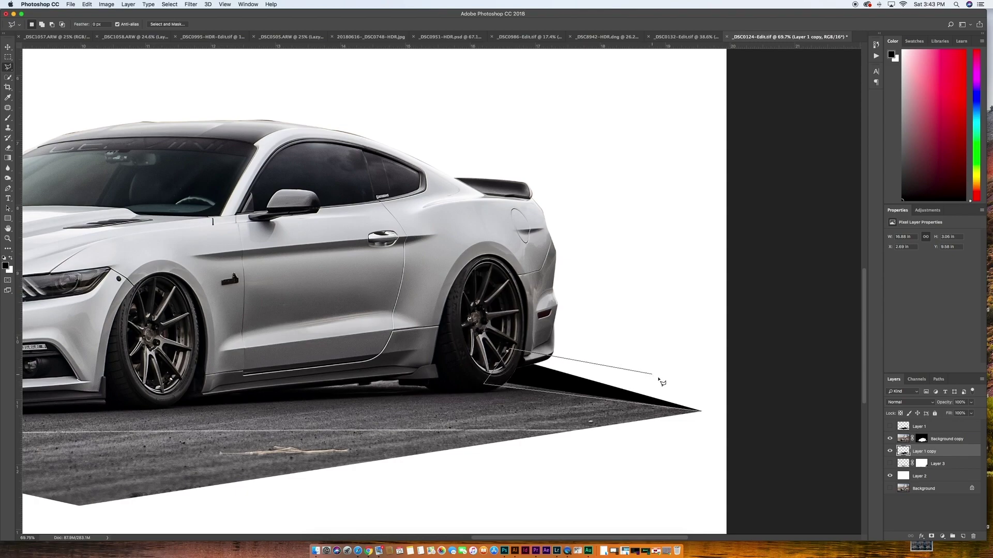
left_click(702, 412)
key("Delete")
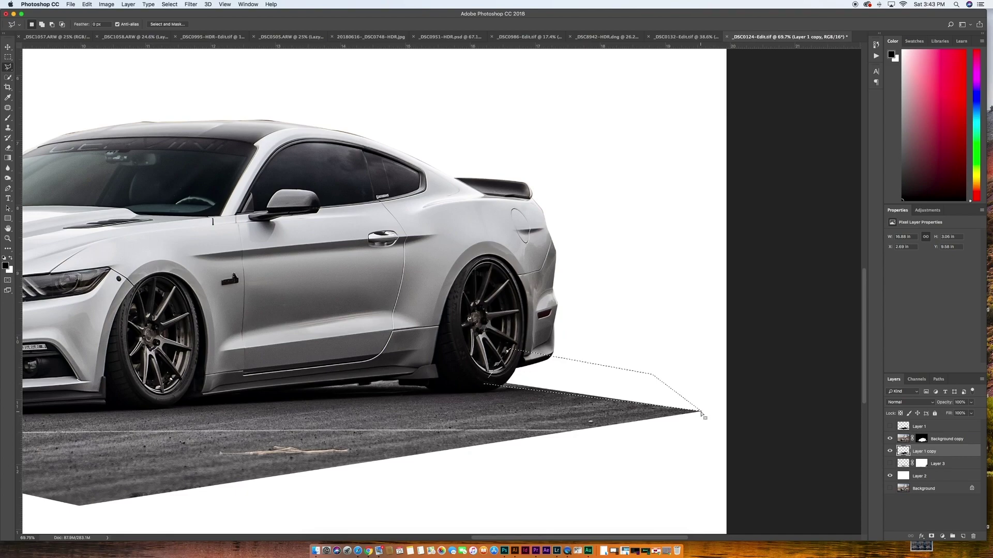
key("super+d")
key("super+0")
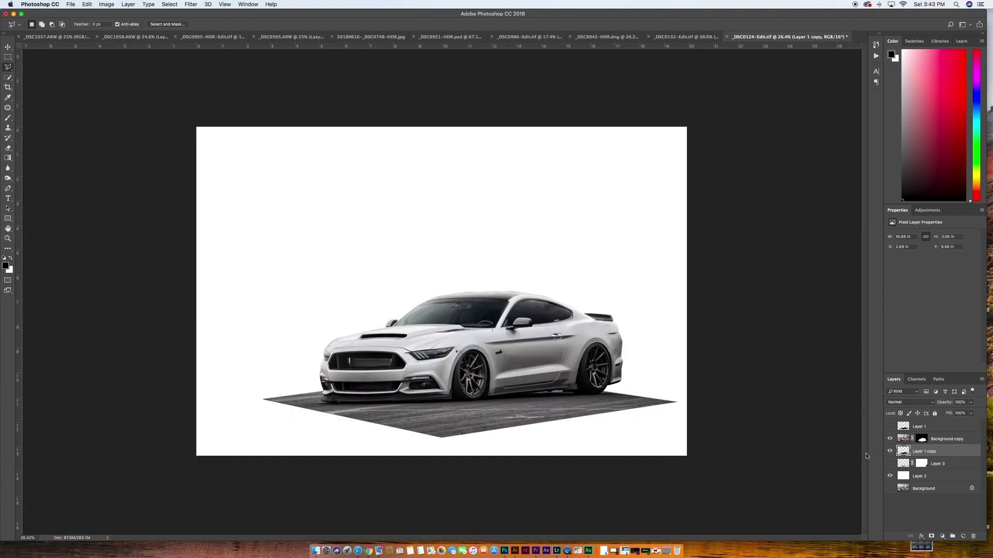
Apply a Gaussian Blur of 27.5 pixels radius to the black asphalt slab on Layer 1 copy.
left_click(191, 4)
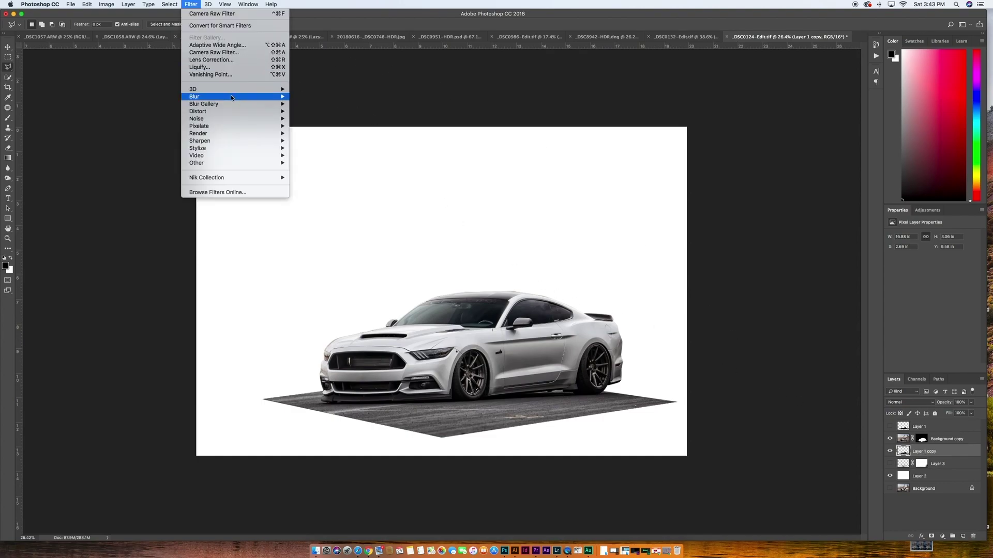
mouse_move(213, 120)
mouse_move(212, 96)
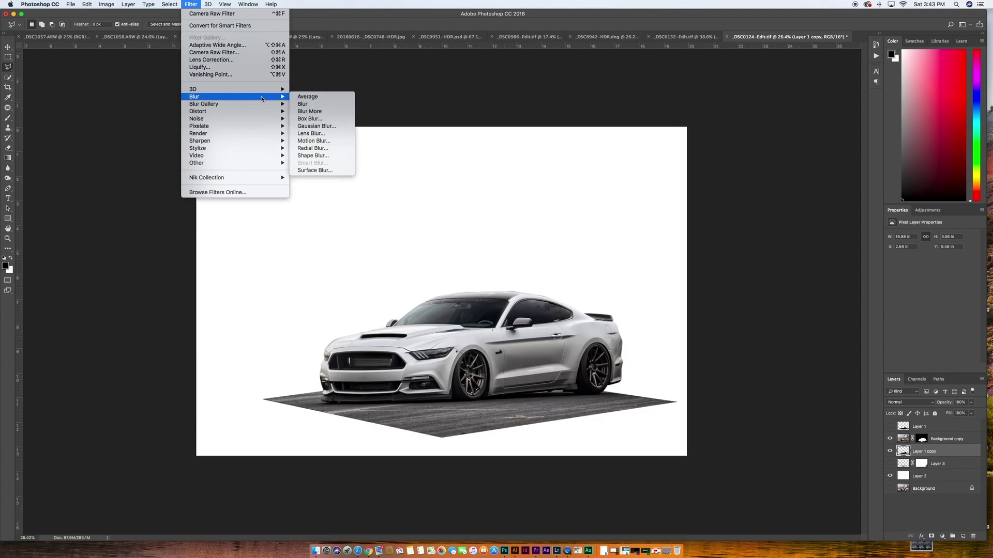
left_click(319, 126)
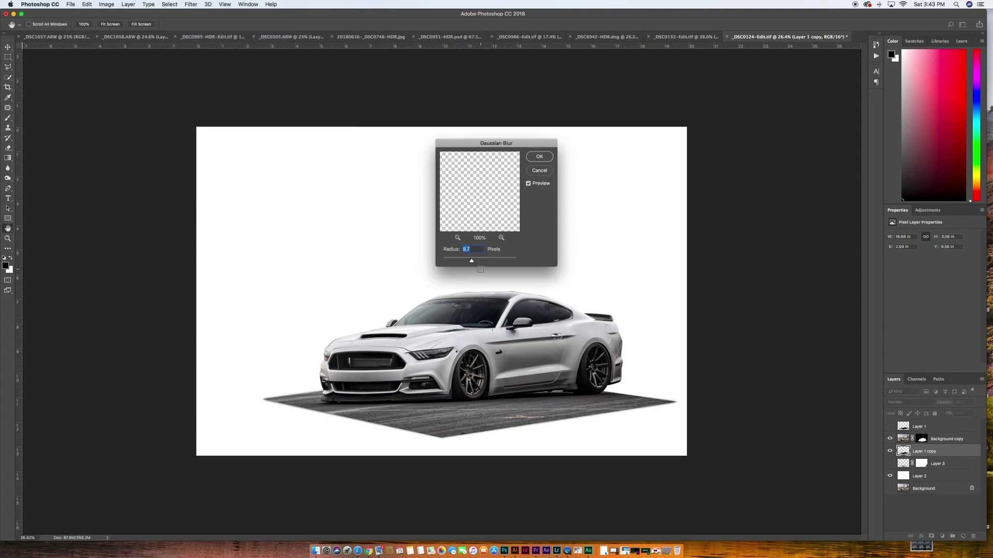
left_click_drag(471, 263, 477, 261)
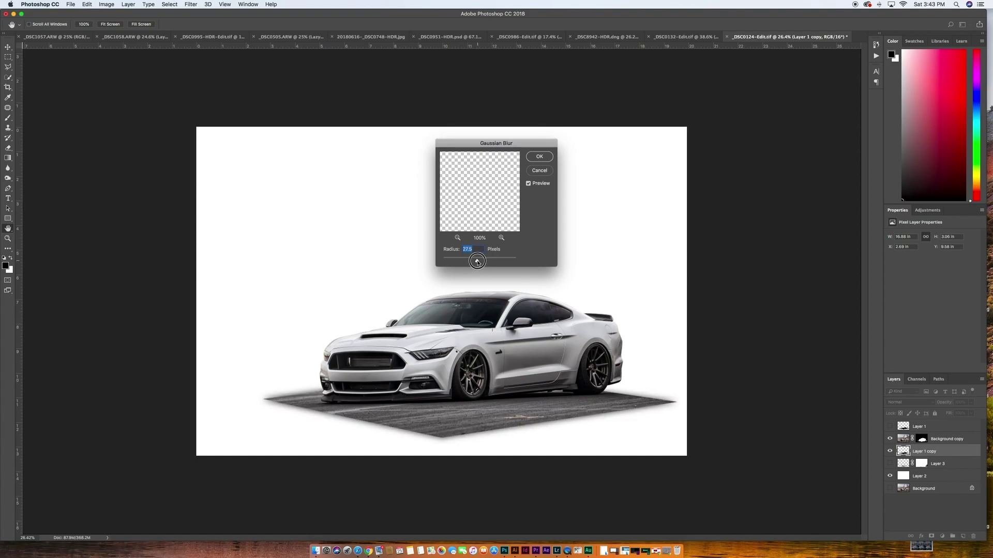
left_click_drag(477, 261, 477, 262)
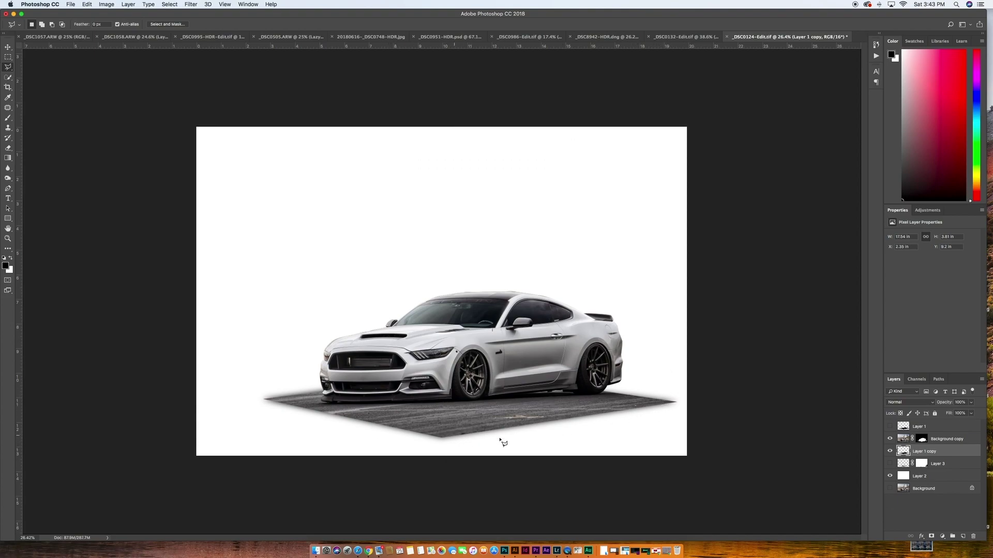
Add a layer mask to Layer 1 copy and set up a size 500 brush at 100% flow.
left_click(930, 537)
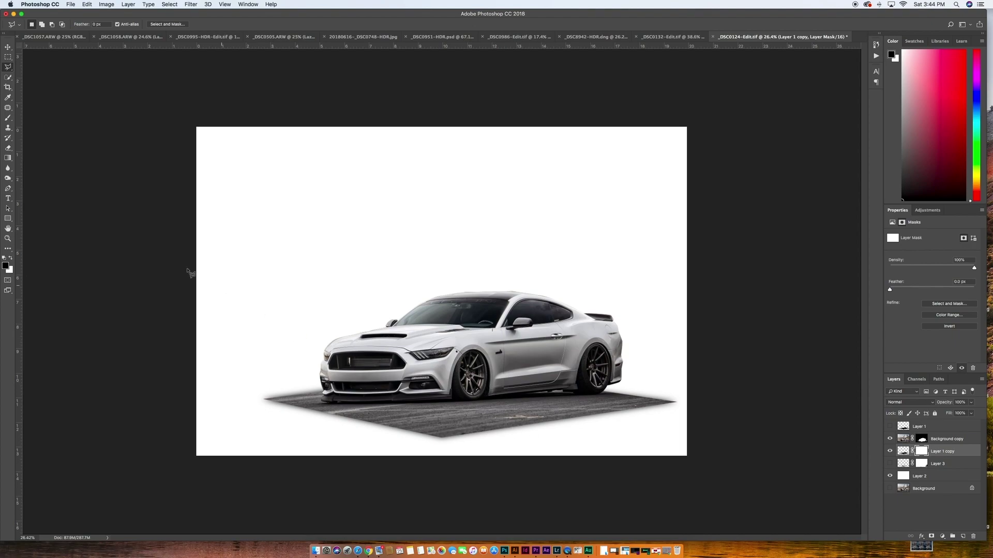
left_click(8, 119)
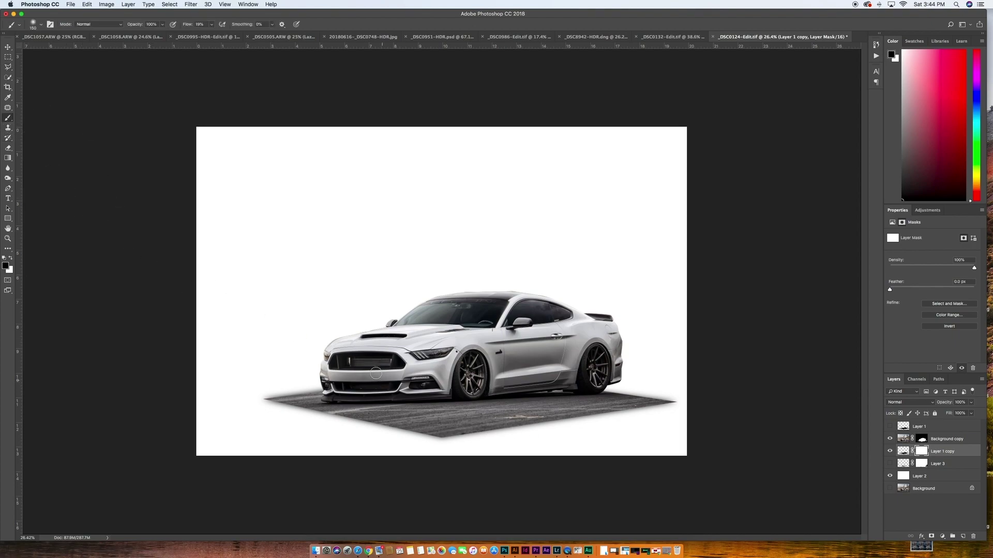
left_click_drag(184, 27, 240, 30)
key("bracketright")
key("bracketright")
key("bracketright")
key("bracketright")
key("bracketright")
key("bracketright")
Paint the haze off the car's front, doors, wheels and bumper, then bring up the Instagram reference.
mouse_move(348, 369)
left_mouse_down()
mouse_move(350, 377)
mouse_move(333, 365)
mouse_move(301, 369)
mouse_move(293, 355)
left_mouse_up()
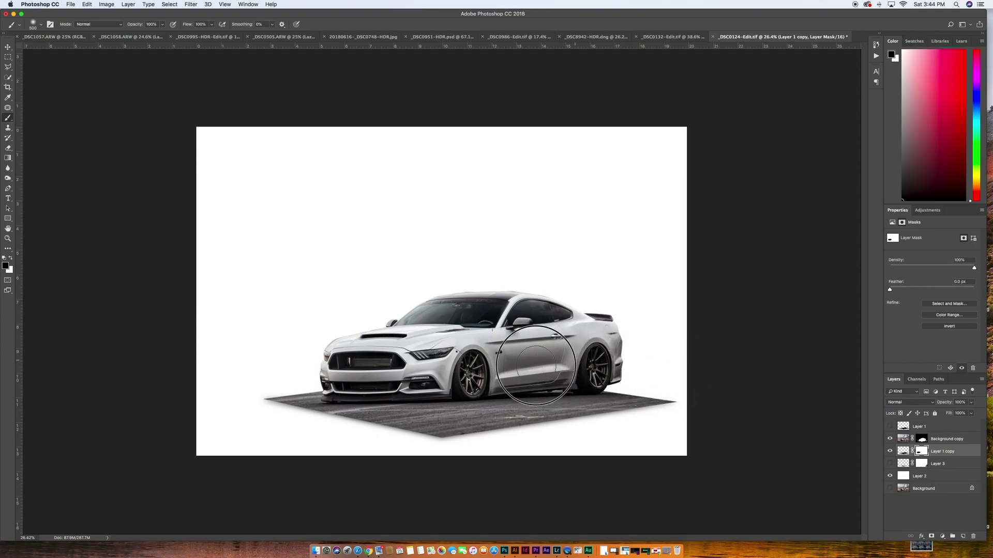
mouse_move(492, 361)
left_mouse_down()
mouse_move(432, 377)
mouse_move(438, 365)
mouse_move(547, 370)
mouse_move(535, 394)
left_mouse_up()
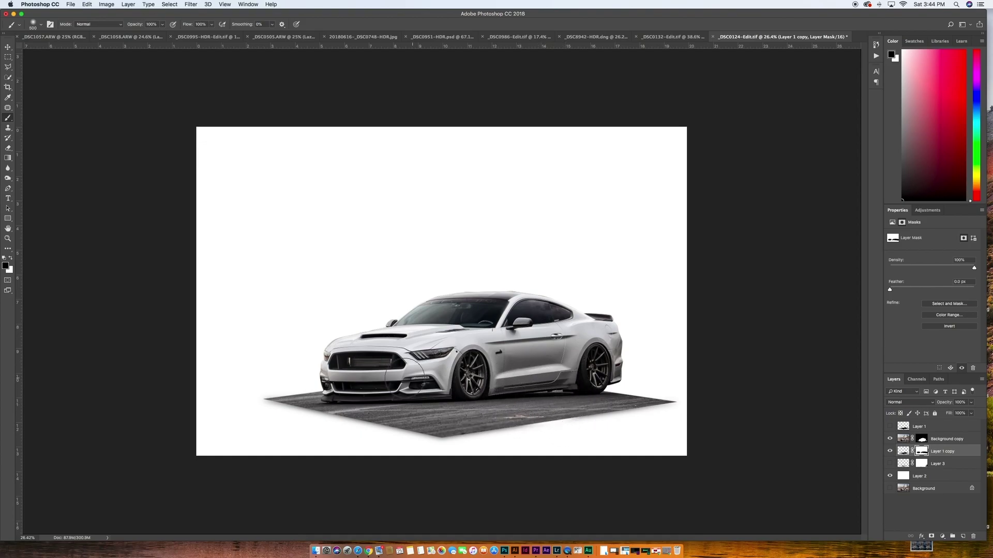
left_click_drag(355, 402, 423, 380)
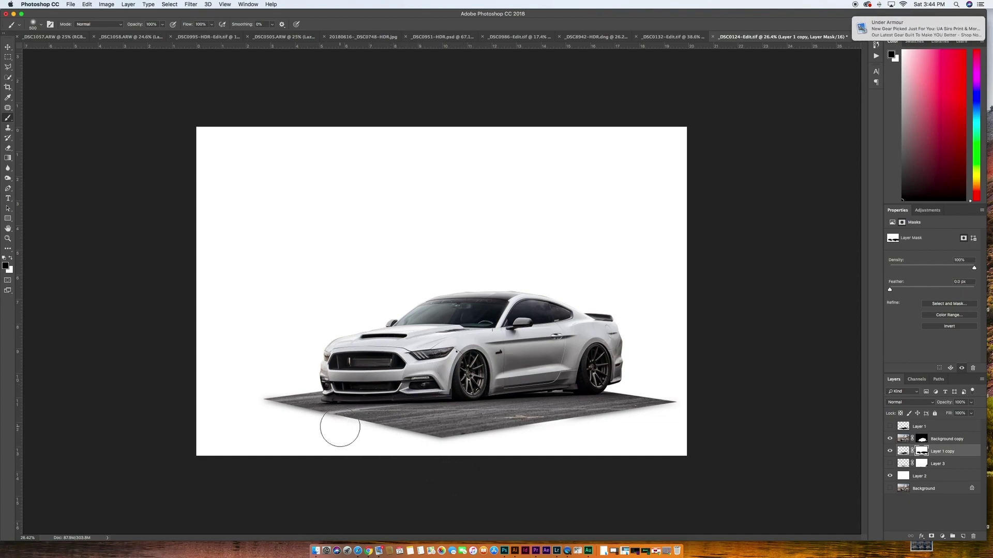
key("super+Tab")
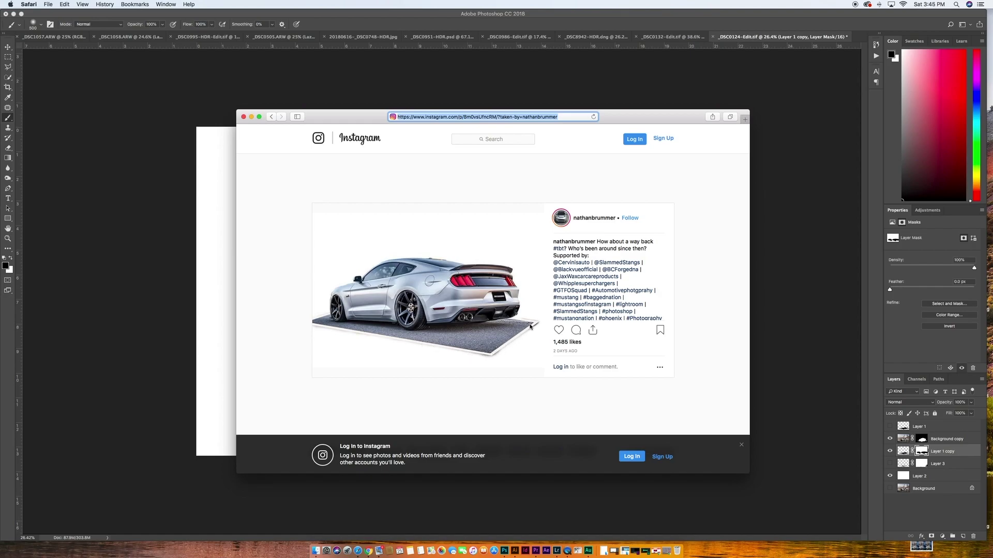
Minimize the Safari Instagram window to return to the Photoshop composite.
left_click(250, 116)
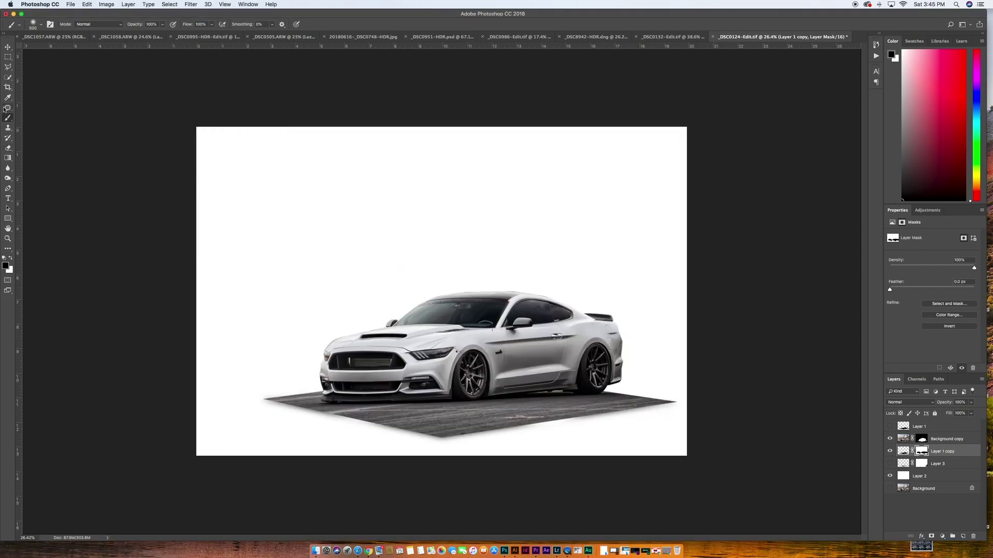
left_click(9, 68)
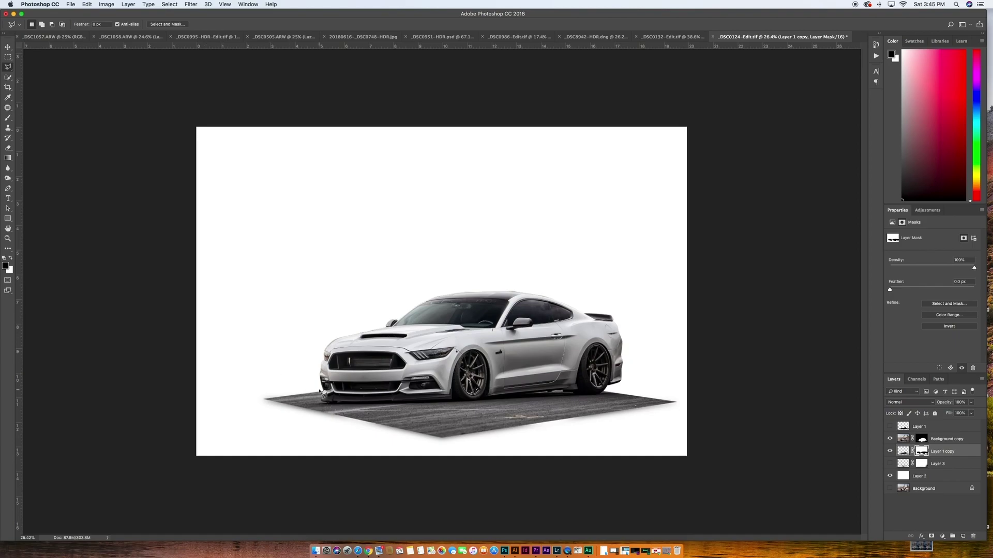
Start the polygonal lasso outline at the bumper, placing points at the road's left tip, bottom corner and right tip.
scroll(324, 394, "up", 5)
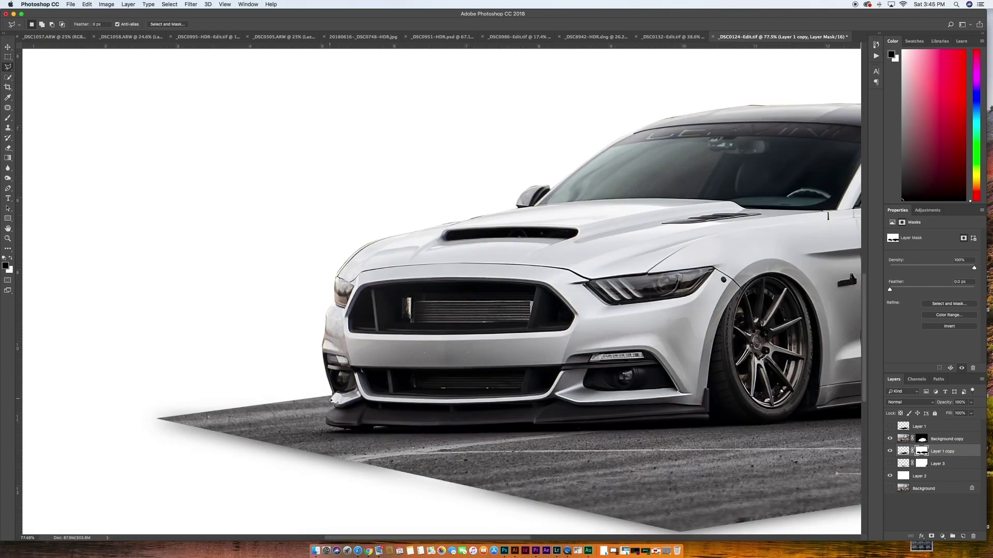
left_click(331, 401)
left_click(190, 419)
scroll(316, 449, "down", 3)
scroll(317, 448, "right", 3)
scroll(317, 448, "down", 2)
scroll(316, 448, "right", 2)
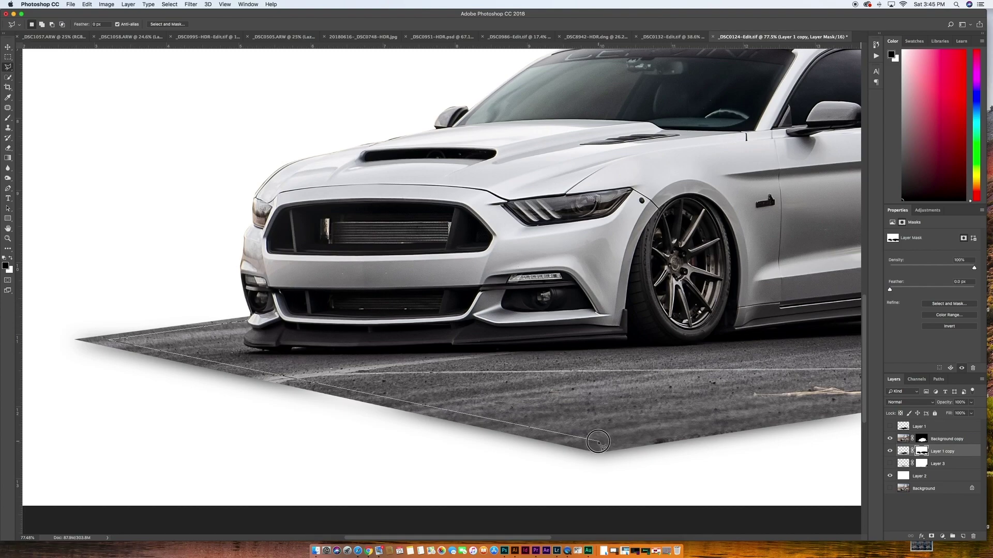
left_click(599, 443)
scroll(615, 446, "right", 6)
scroll(618, 447, "right", 8)
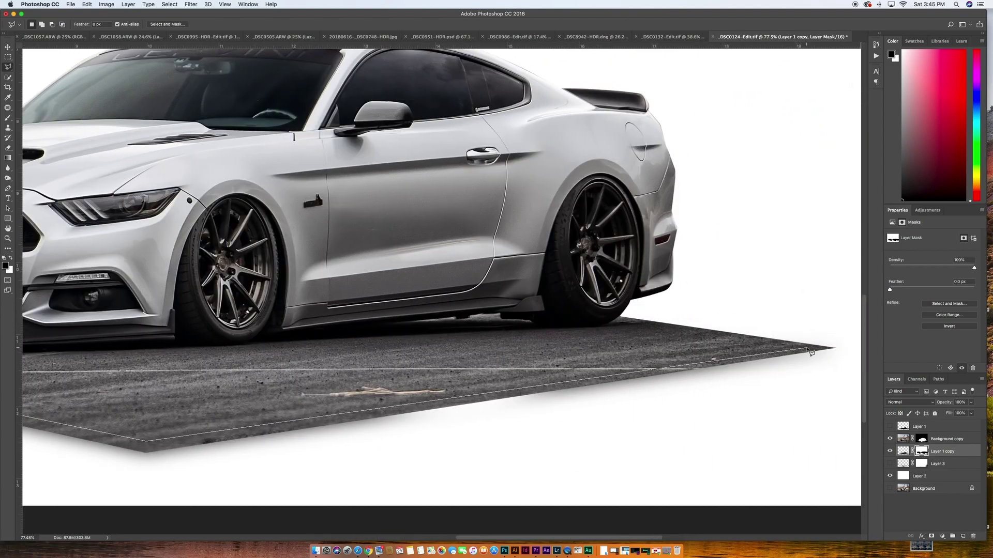
left_click(806, 348)
Add points beside the rear tyre and at the right tip, then close the selection around the road.
left_click(616, 321)
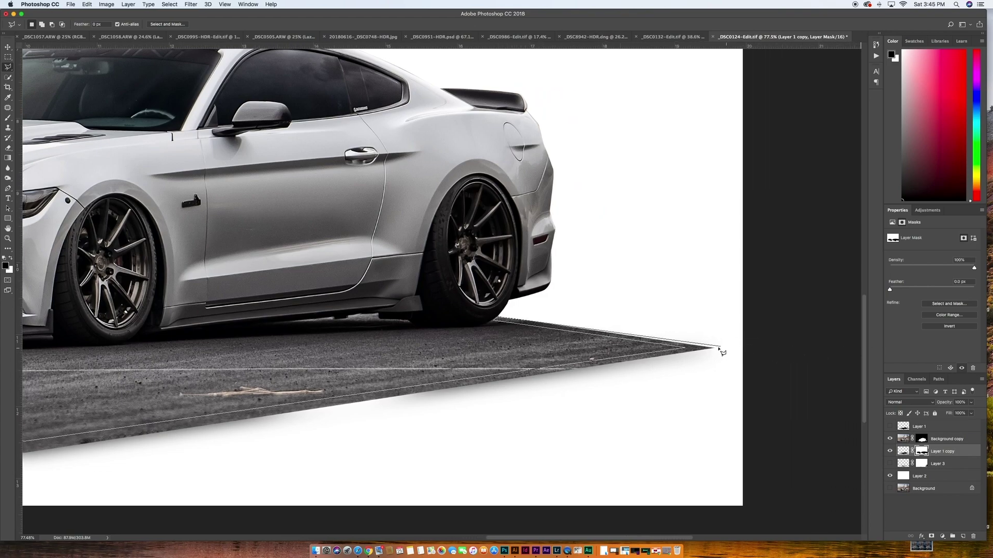
left_click(714, 350)
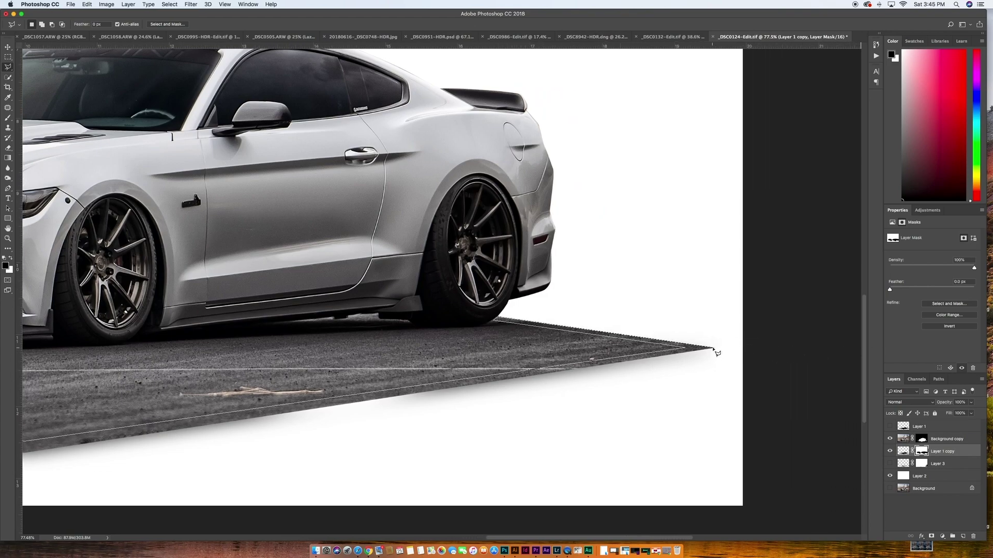
left_click(713, 348)
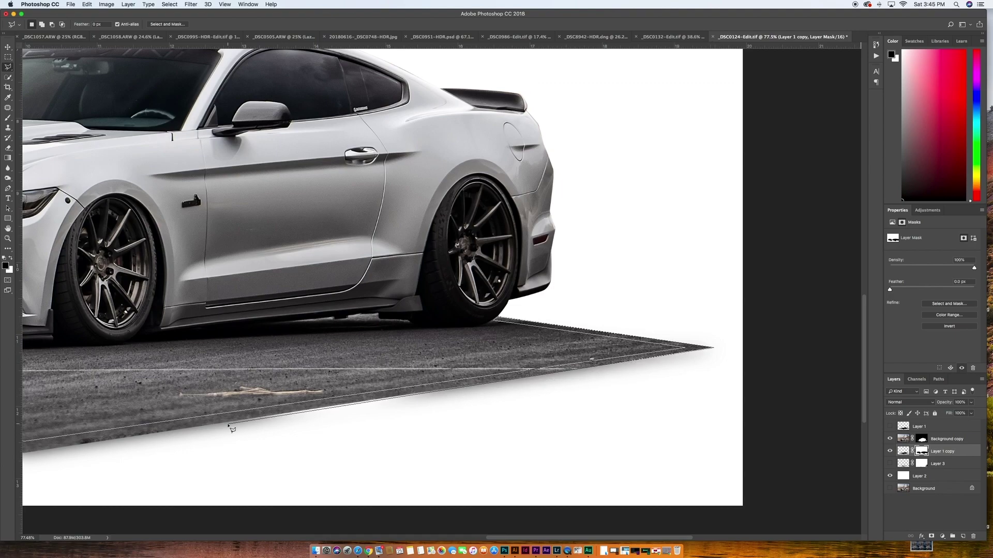
scroll(228, 427, "left", 10)
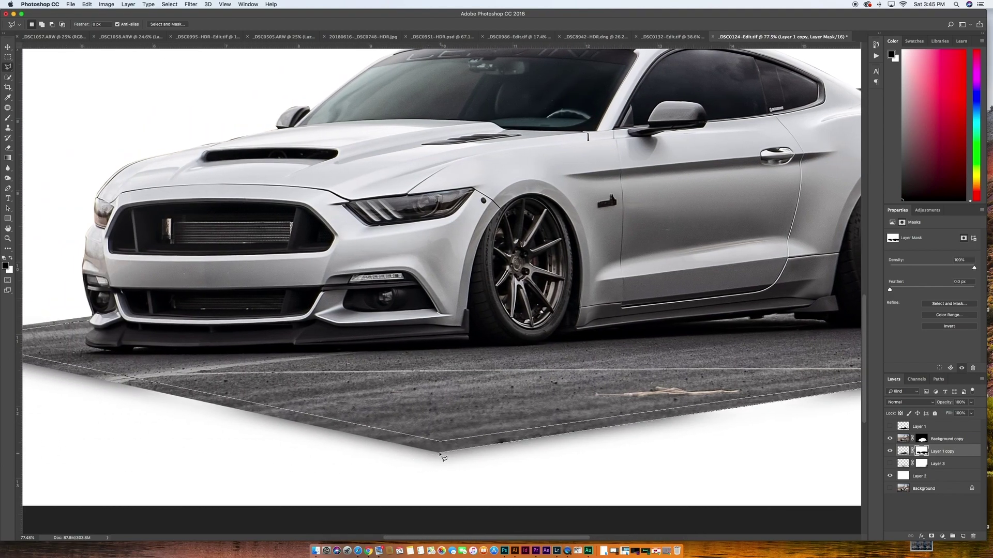
scroll(76, 357, "left", 2)
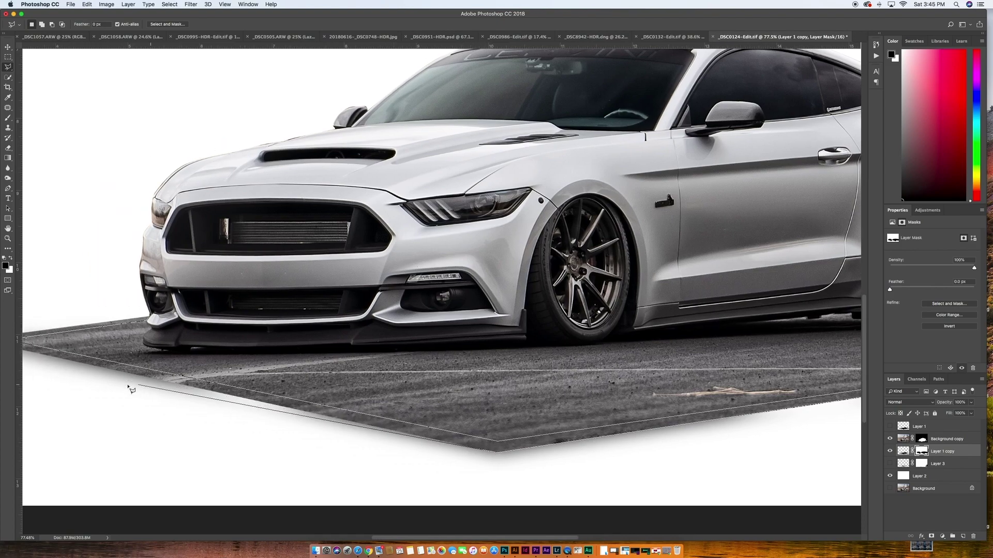
scroll(76, 358, "left", 10)
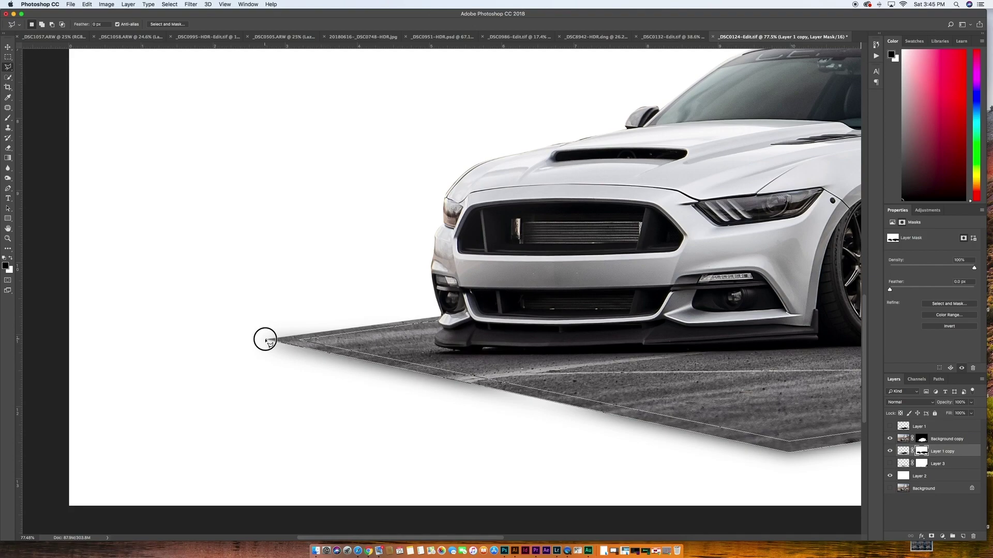
left_click(446, 320)
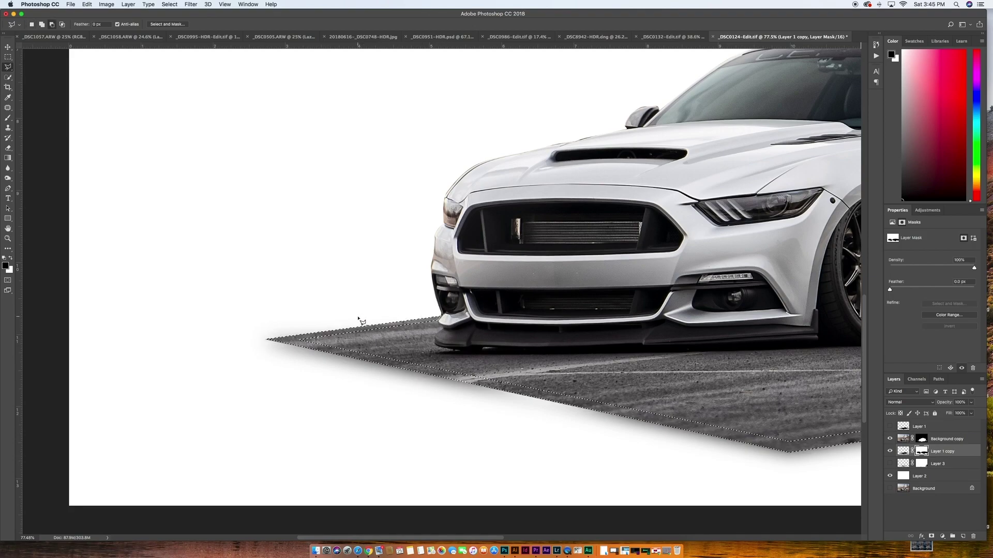
scroll(361, 320, "down", 2)
scroll(360, 319, "right", 5)
scroll(517, 362, "down", 1)
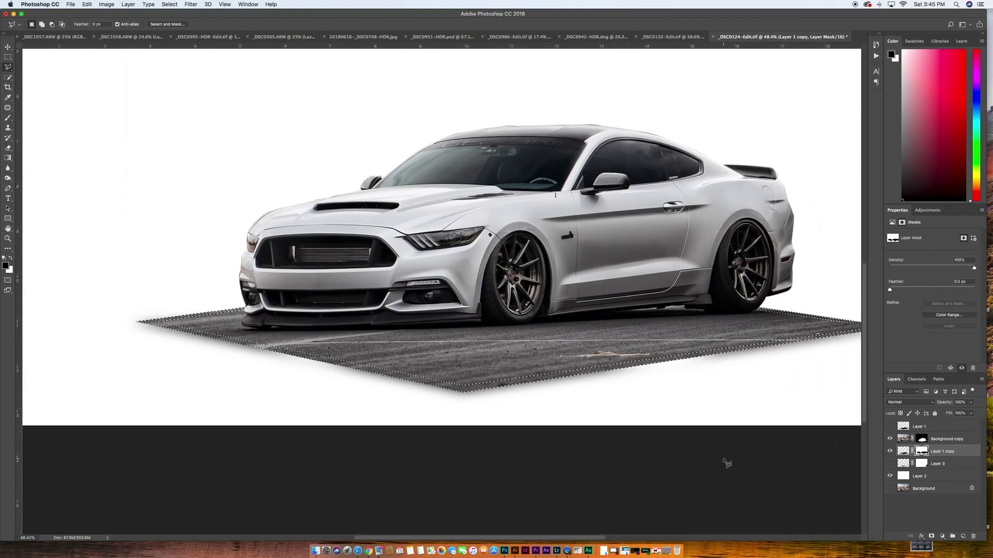
On a new layer above Background copy, stroke the asphalt selection in off-white #fafafa and deselect.
left_click(975, 443)
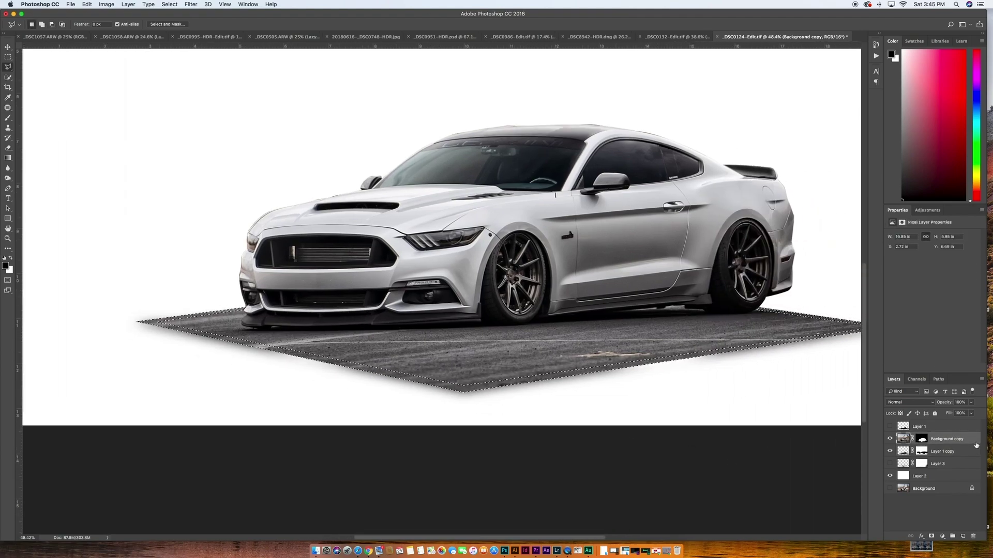
left_click(964, 537)
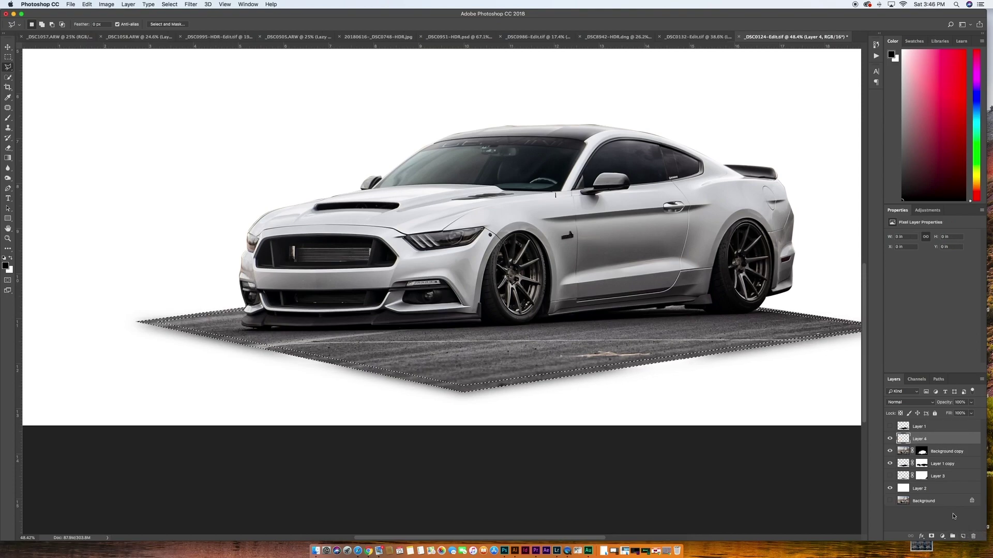
key("x")
left_click(5, 265)
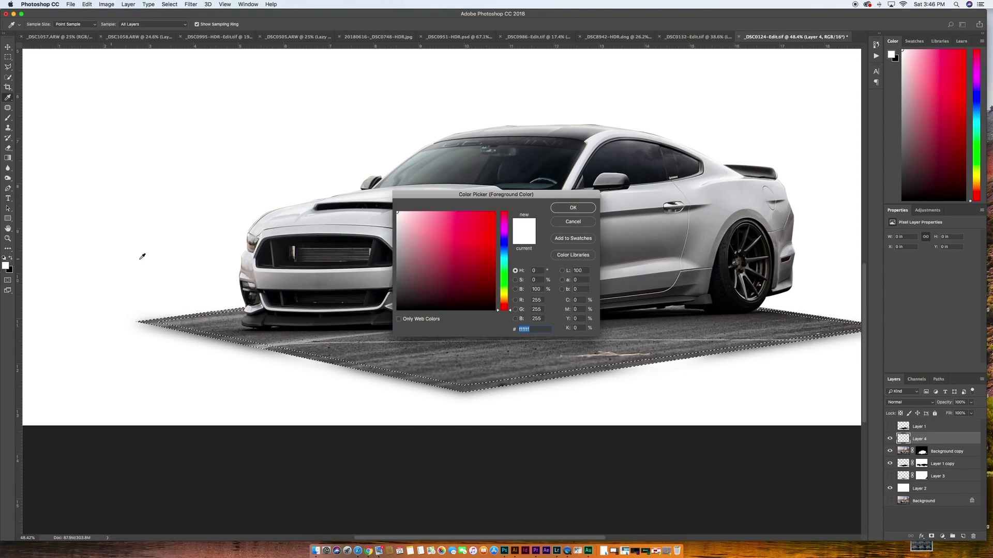
left_click(397, 213)
left_click_drag(398, 213, 396, 213)
left_click(572, 207)
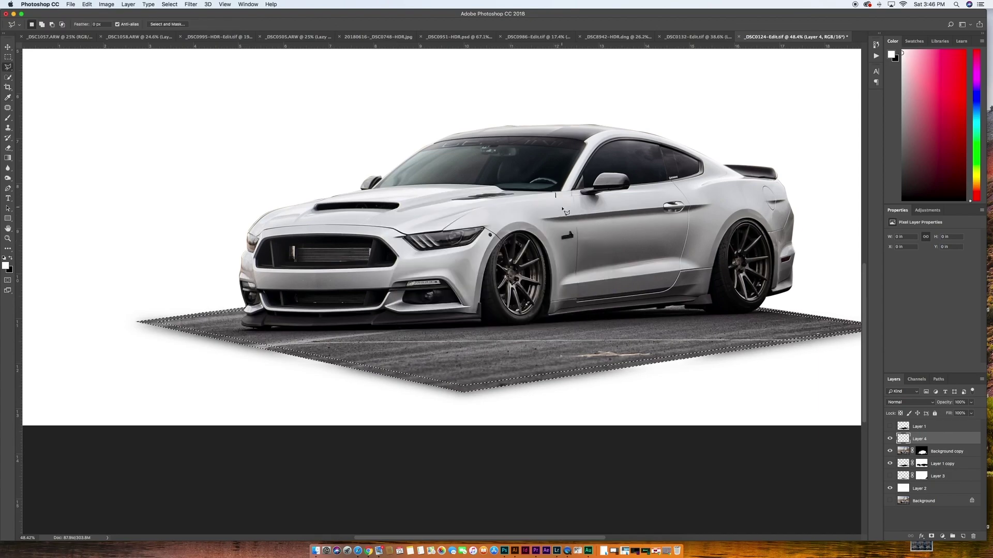
key("alt+BackSpace")
key("super+d")
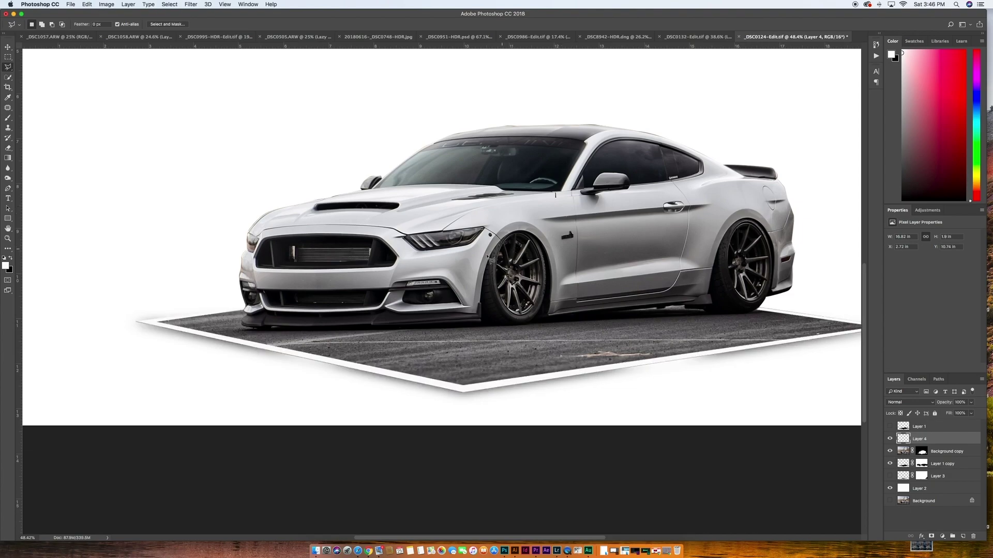
scroll(287, 296, "down", 3)
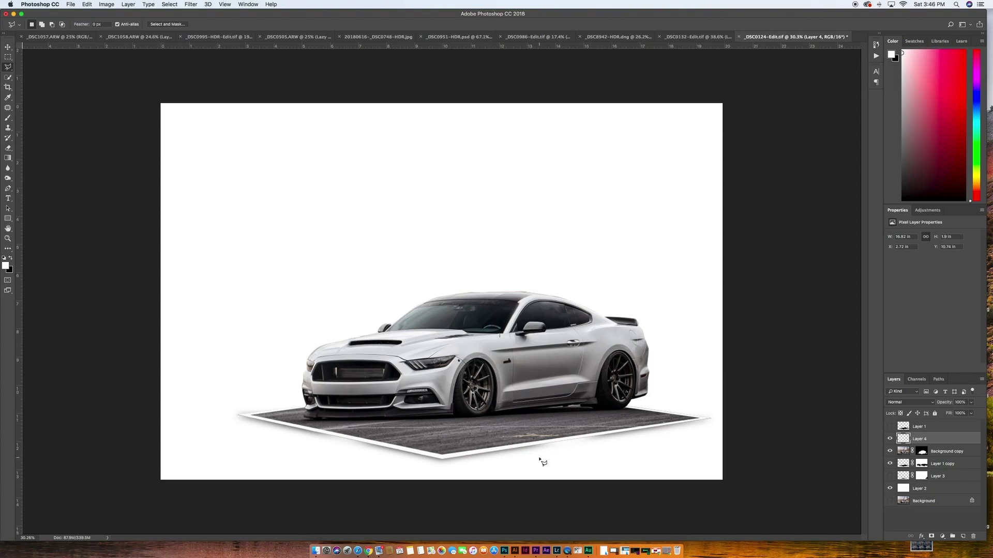
scroll(538, 460, "down", 2)
scroll(537, 460, "up", 5)
scroll(538, 460, "down", 3)
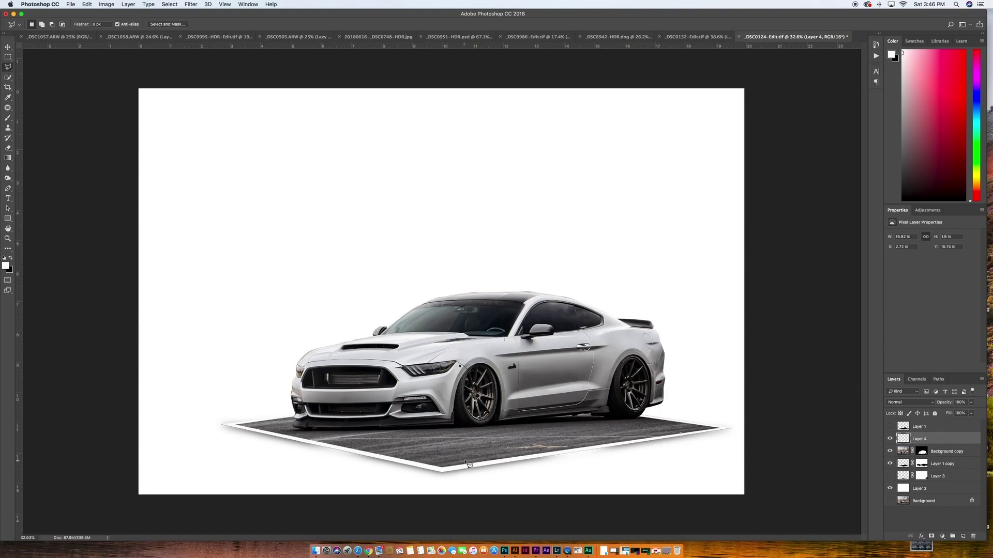
Crop the composite to a 16:9 frame, shifting the image up and tightening the top-left corner.
left_click(8, 88)
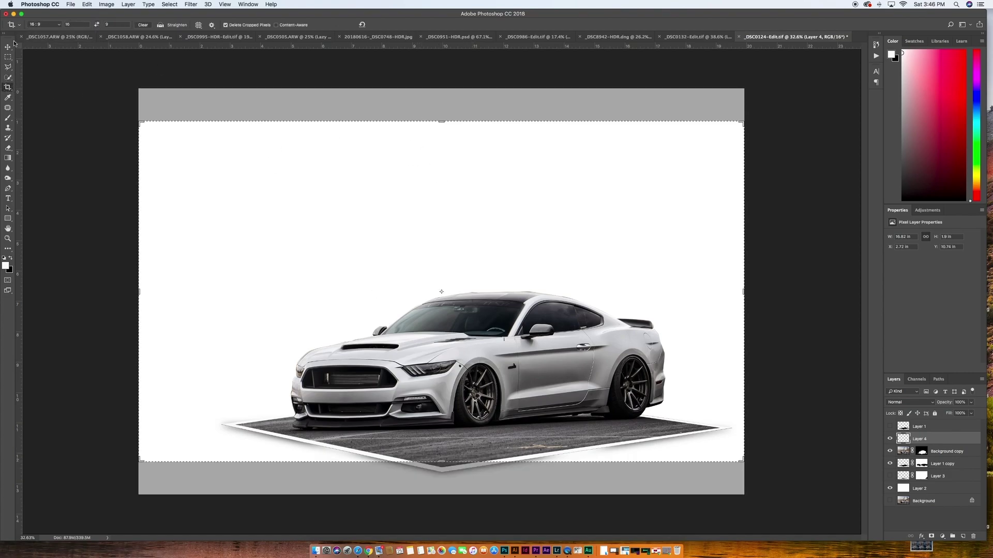
left_click(366, 244)
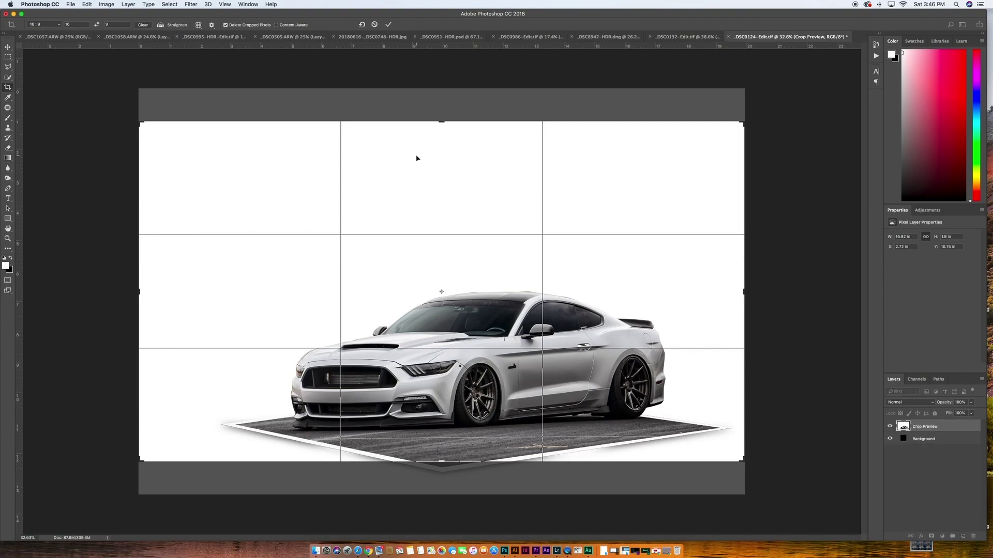
mouse_move(417, 156)
left_mouse_down()
mouse_move(417, 166)
mouse_move(421, 144)
left_mouse_up()
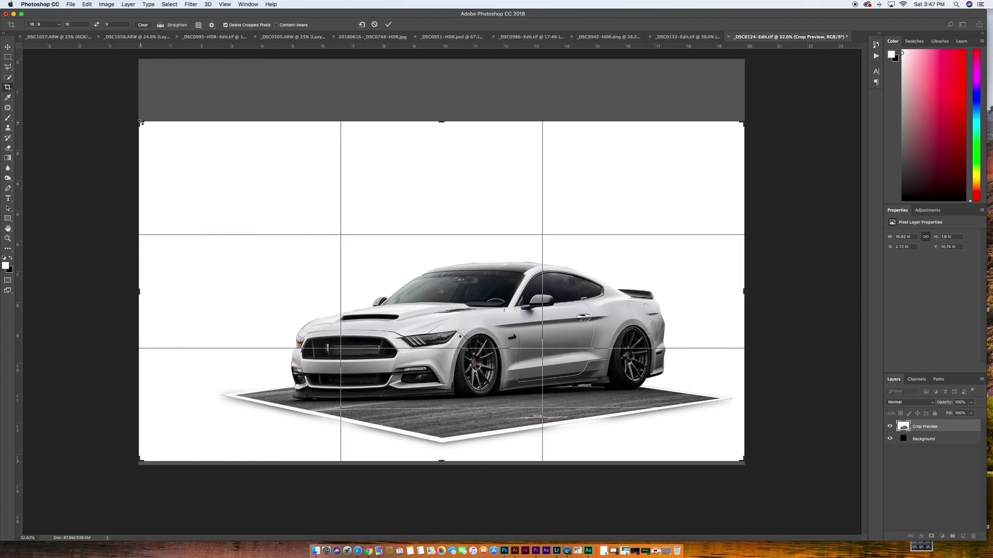
left_click_drag(141, 122, 171, 135)
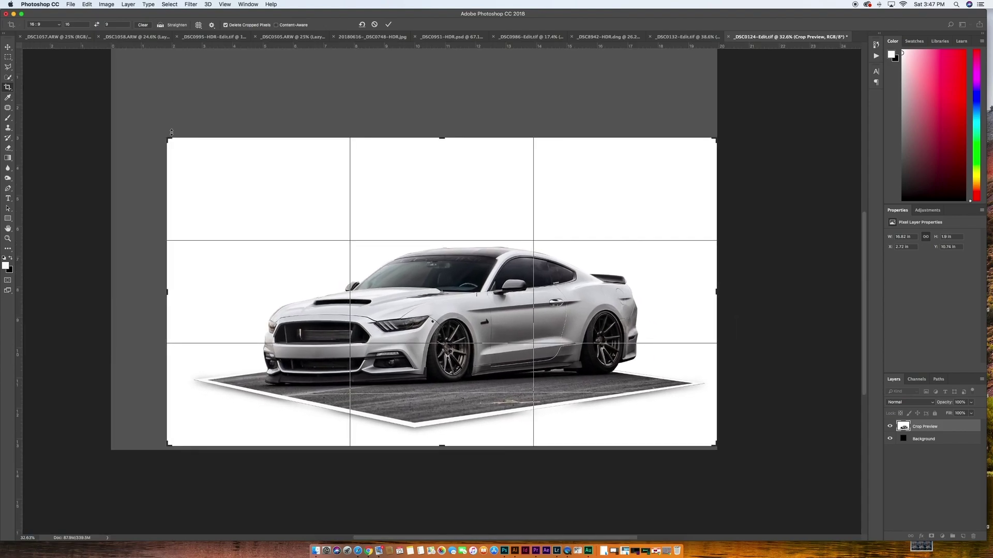
key("super+r")
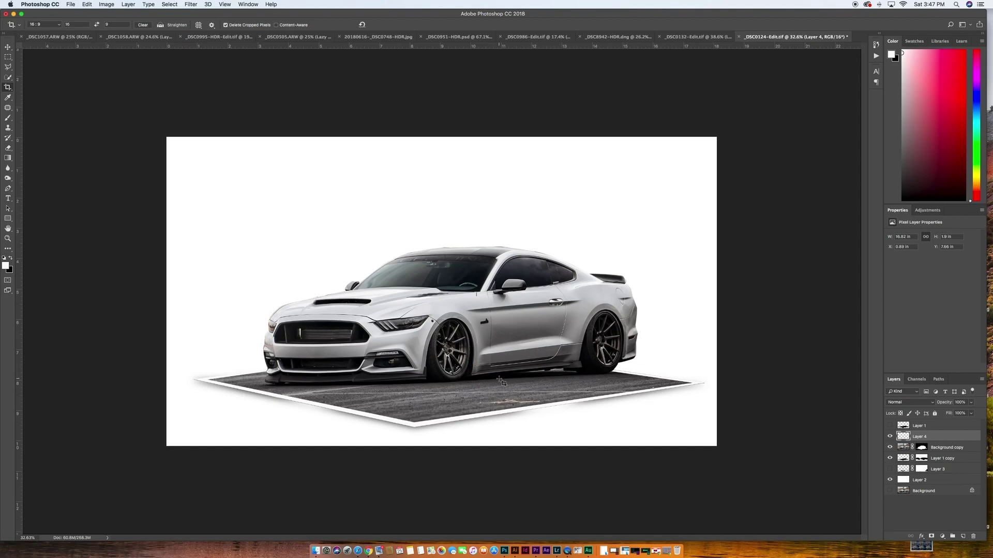
Target the Layer 1 copy mask and pick the Brush with black as the foreground colour.
left_click(922, 458)
key("b")
key("x")
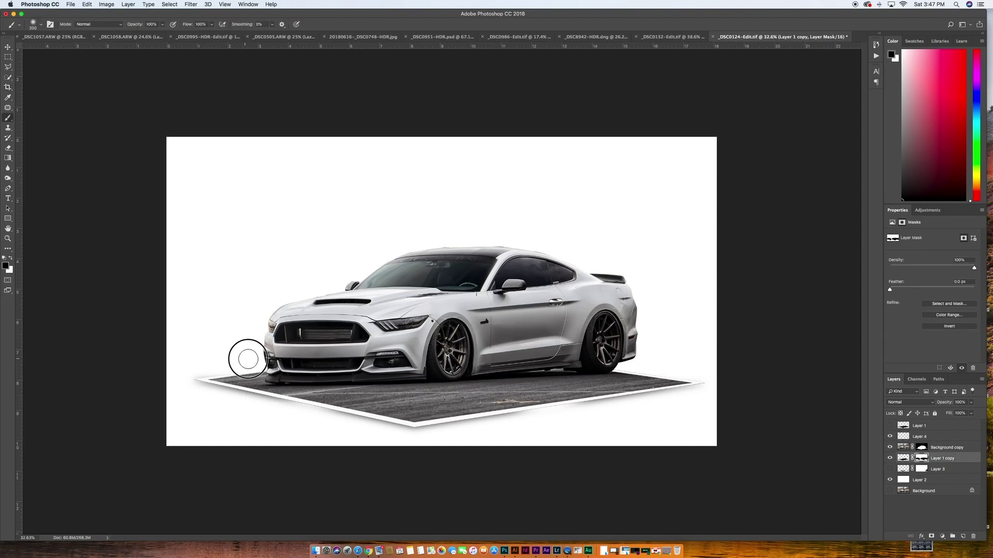